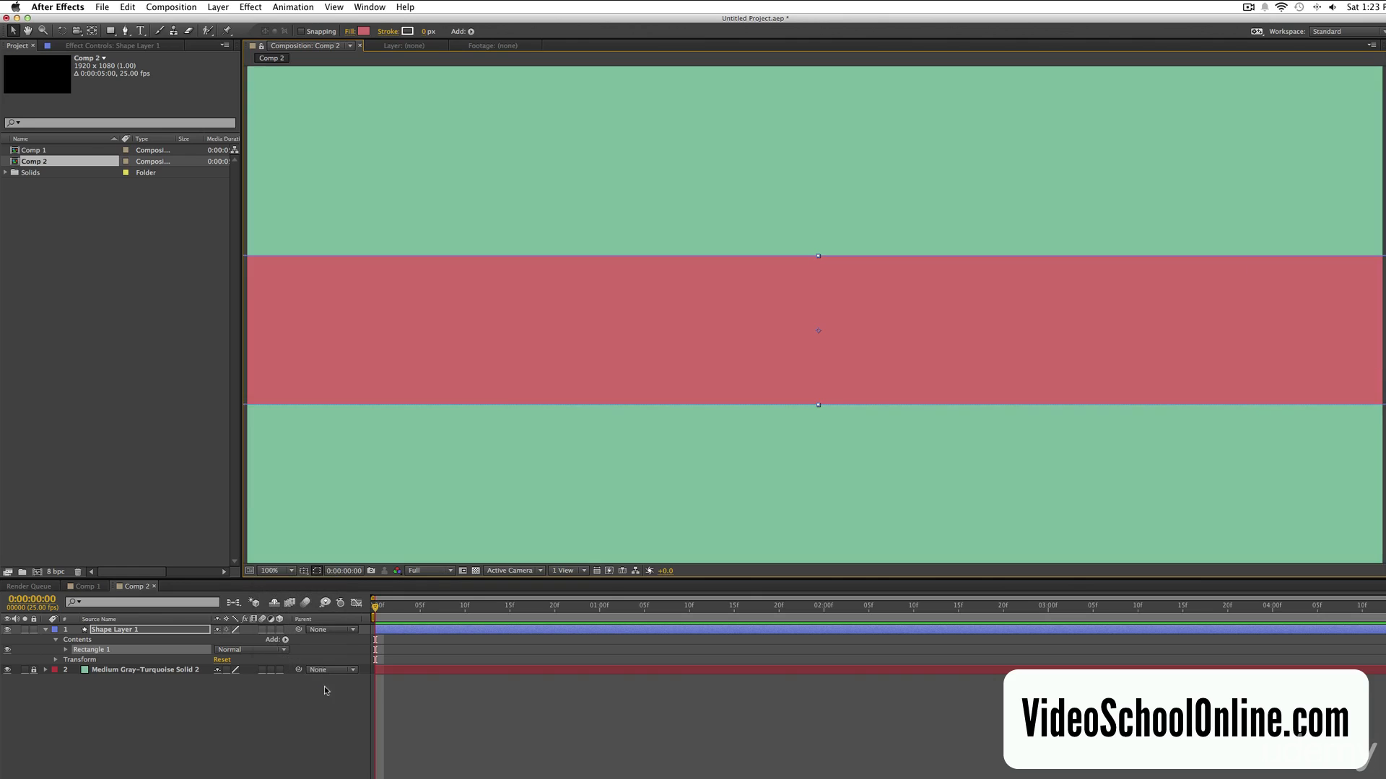
Move the red rectangle lower in Comp 2 so there is room for text above it.
left_click_drag(906, 334, 902, 414)
left_click(1025, 722)
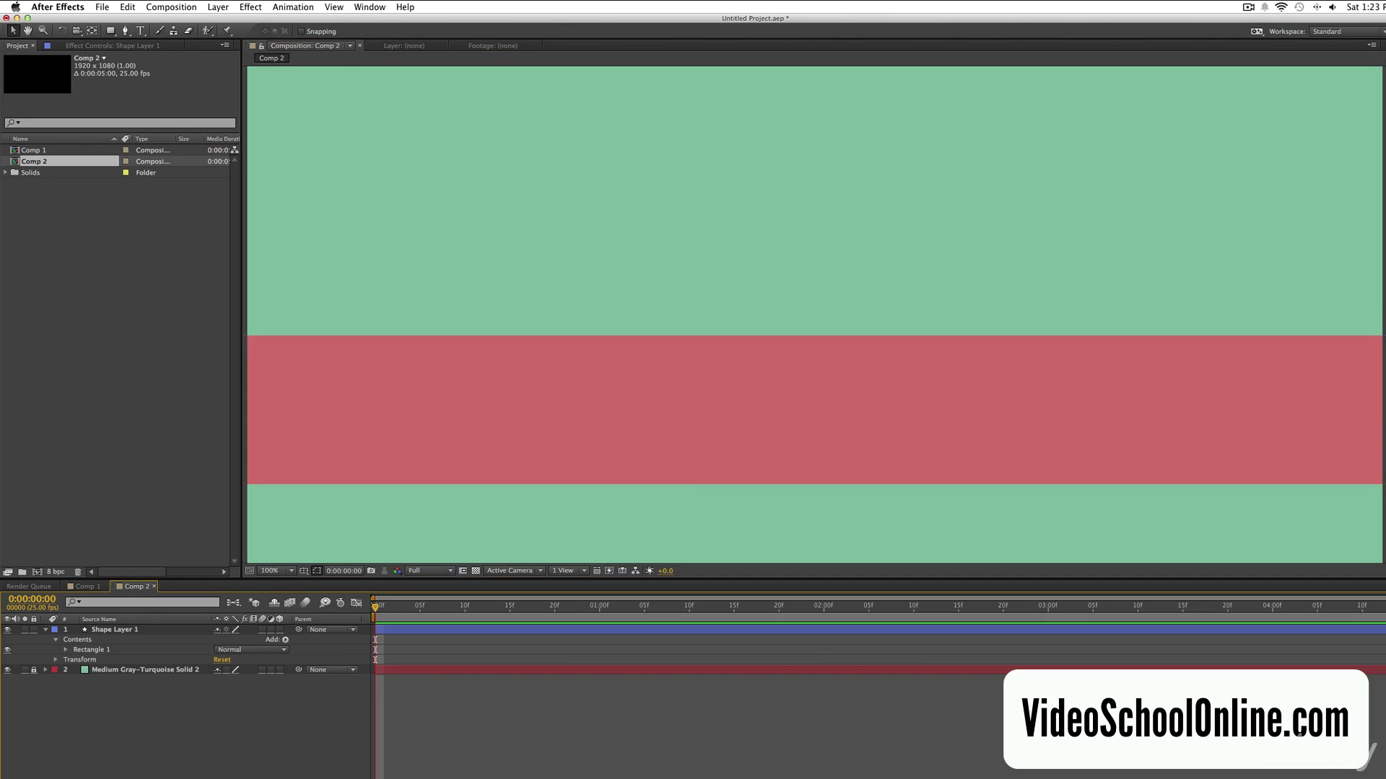
Add a text layer reading "Visit VideoSchoolOnline.com" above the red bar.
left_click(140, 32)
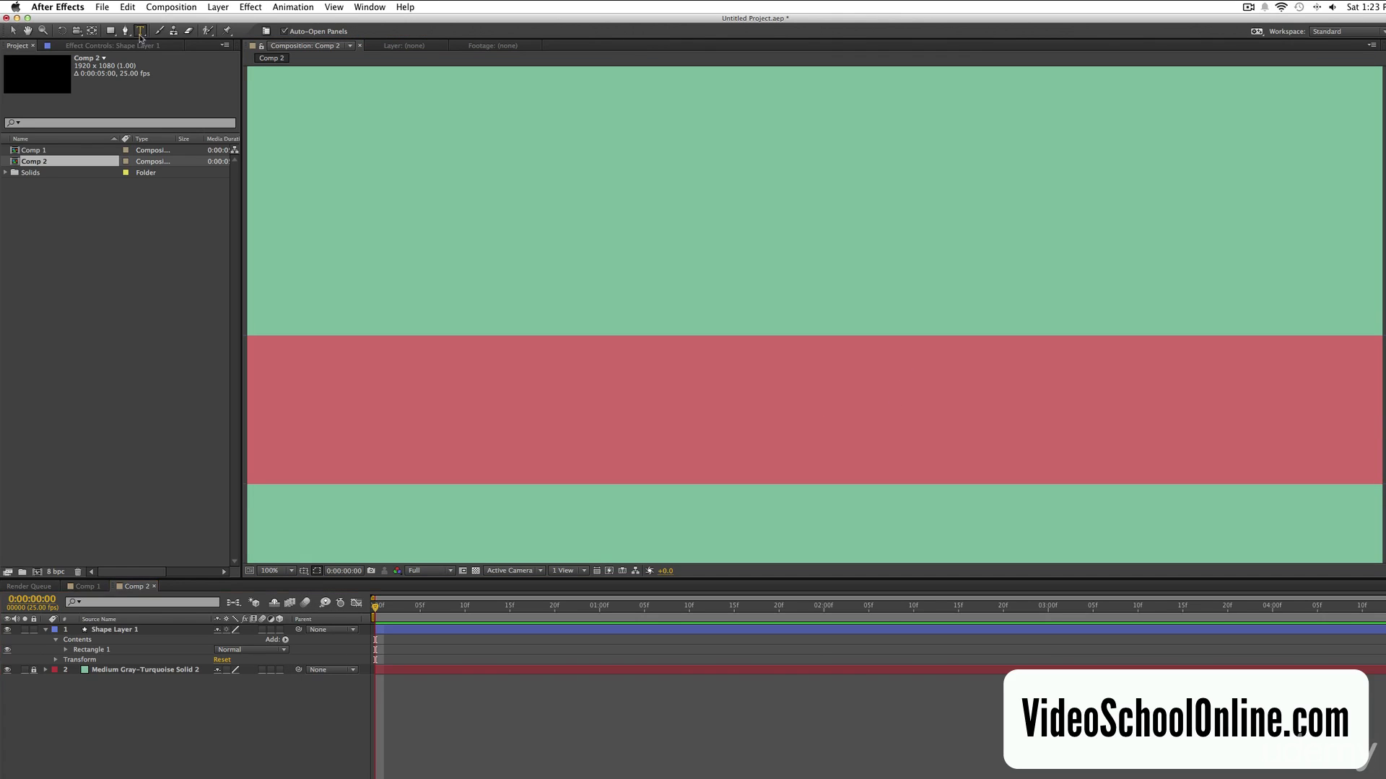
left_click(462, 293)
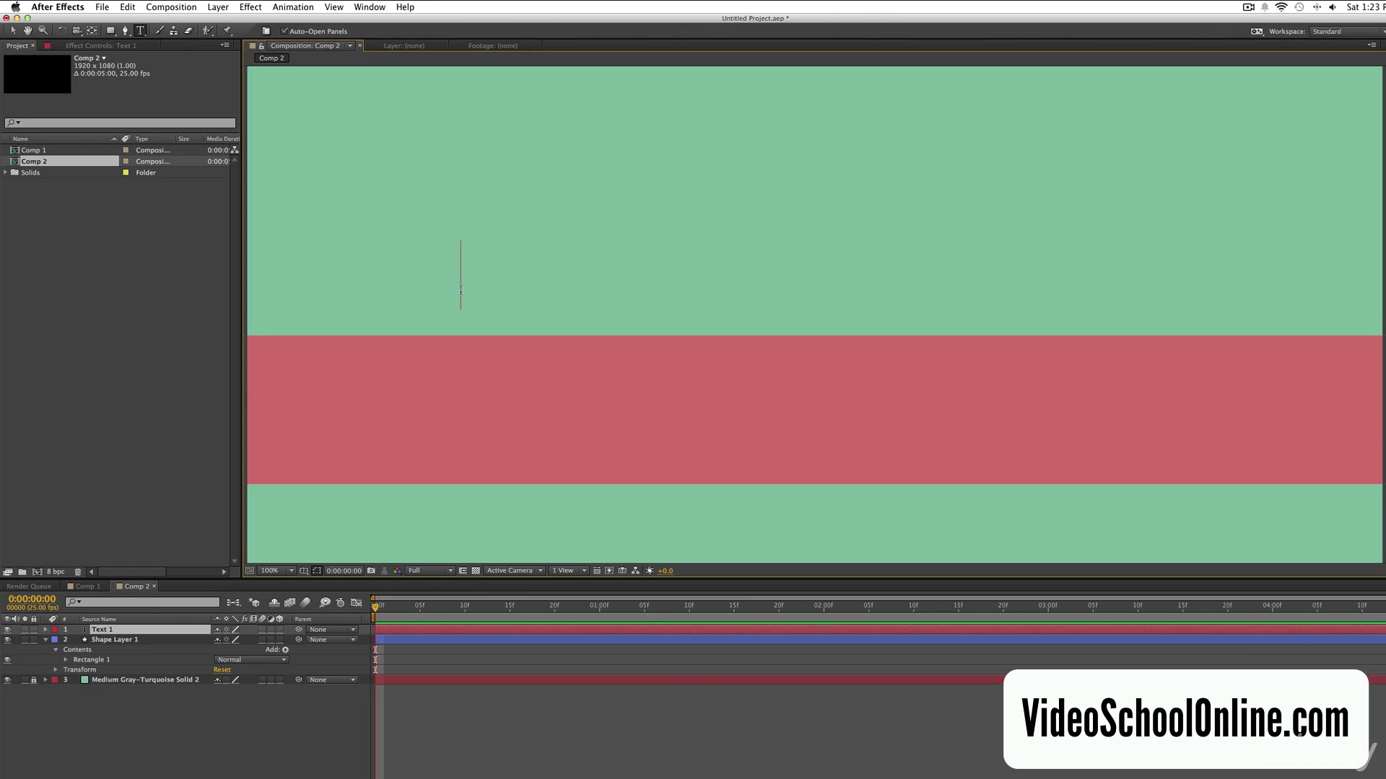
type("Visit Video")
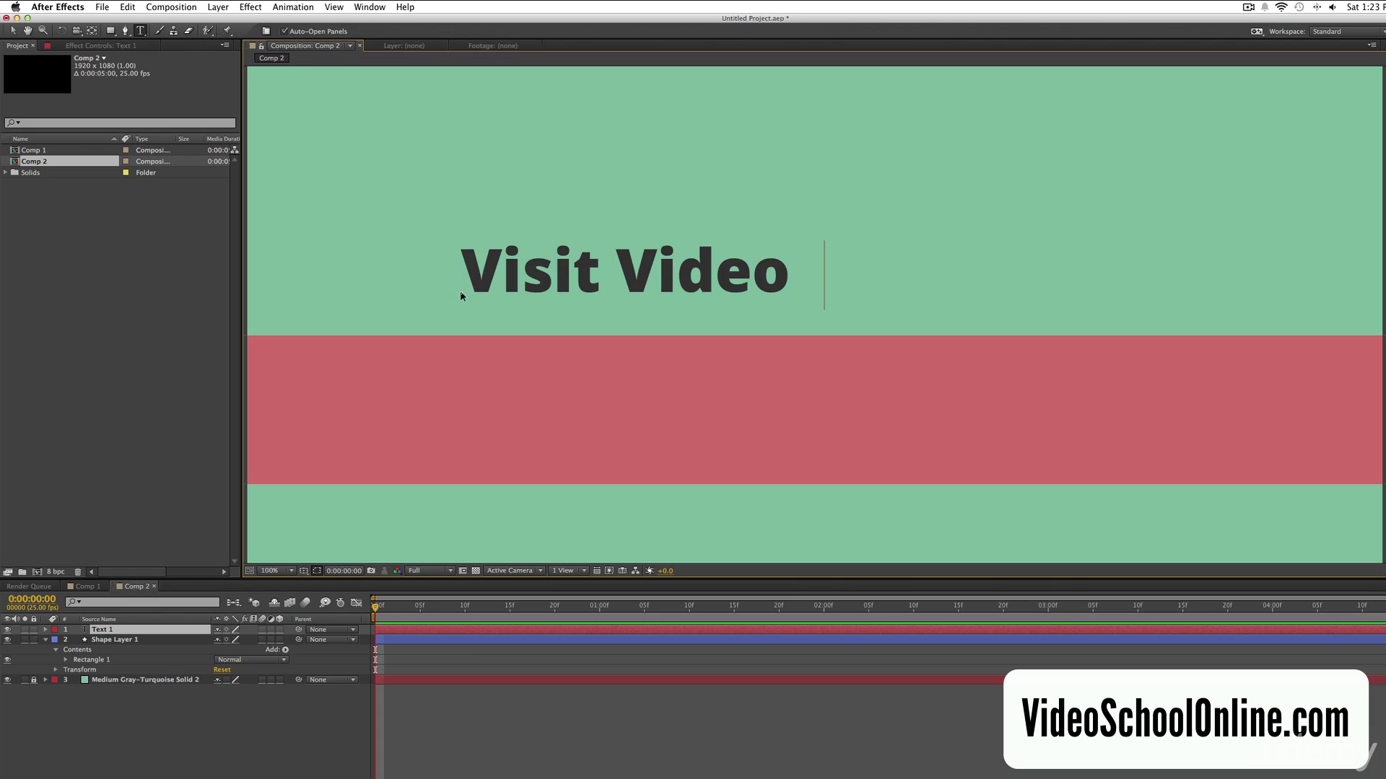
key("BackSpace")
type("SchoolOnline.com")
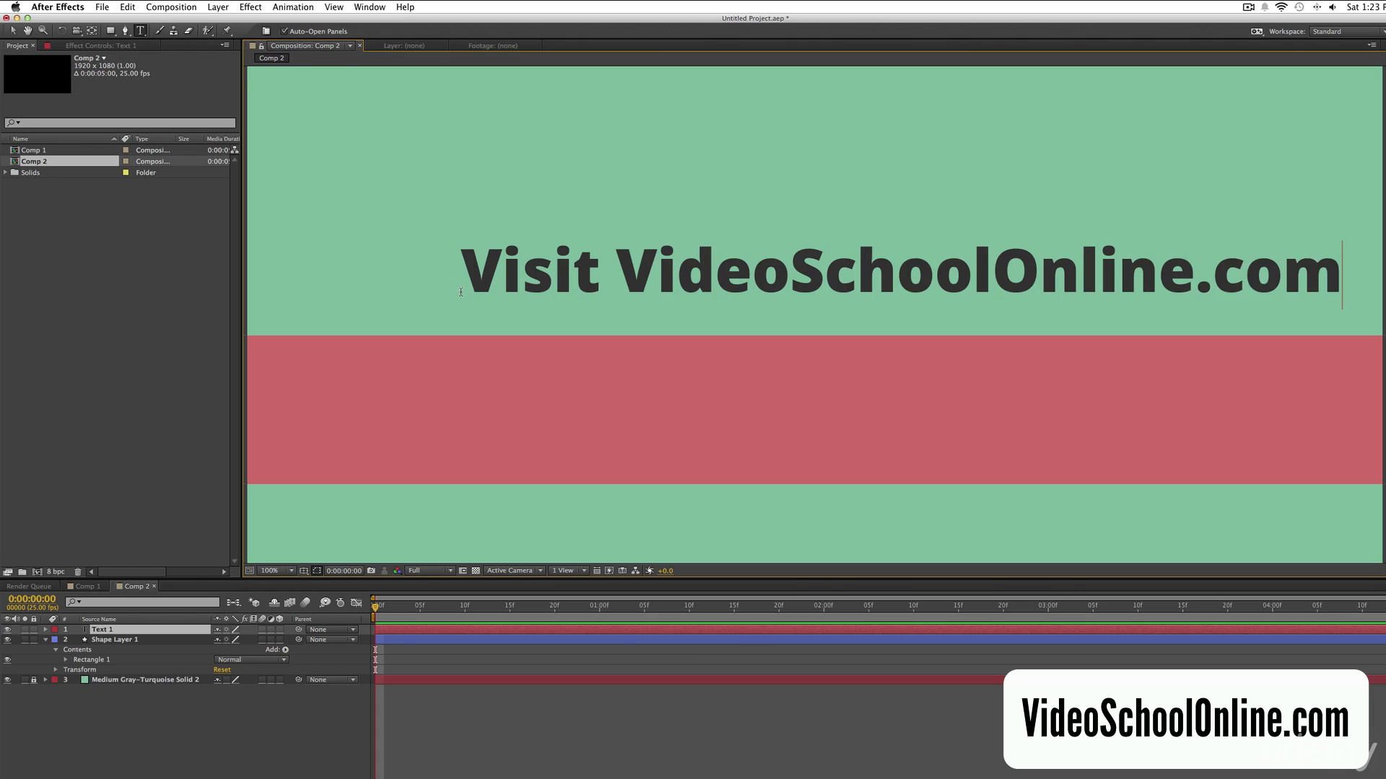
Restyle the title with "Visit" in a larger light italic and "com" in a smaller light italic, keeping "VideoSchoolOnline." bold.
double_click(598, 263)
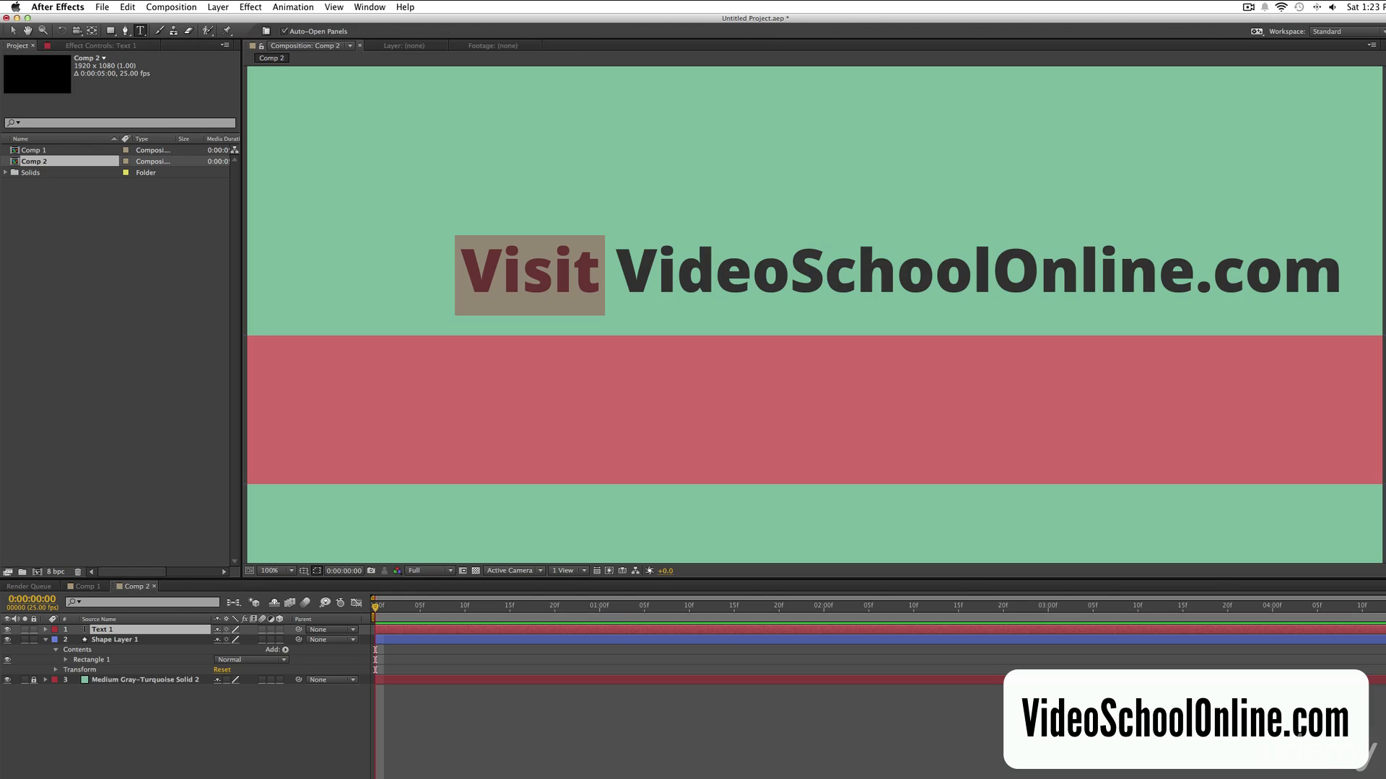
left_click(1385, 318)
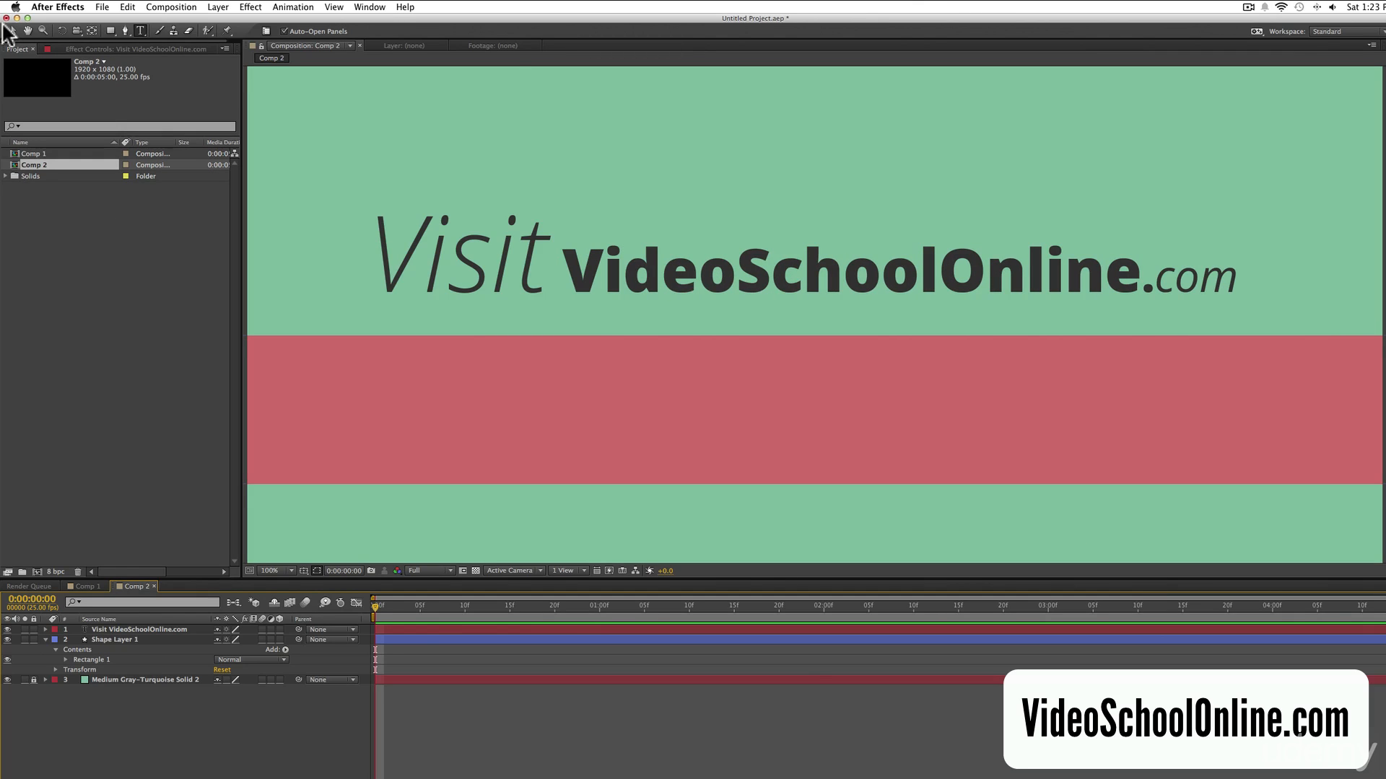
left_click(13, 30)
mouse_move(740, 274)
left_mouse_down()
mouse_move(737, 404)
mouse_move(749, 235)
mouse_move(757, 276)
left_mouse_up()
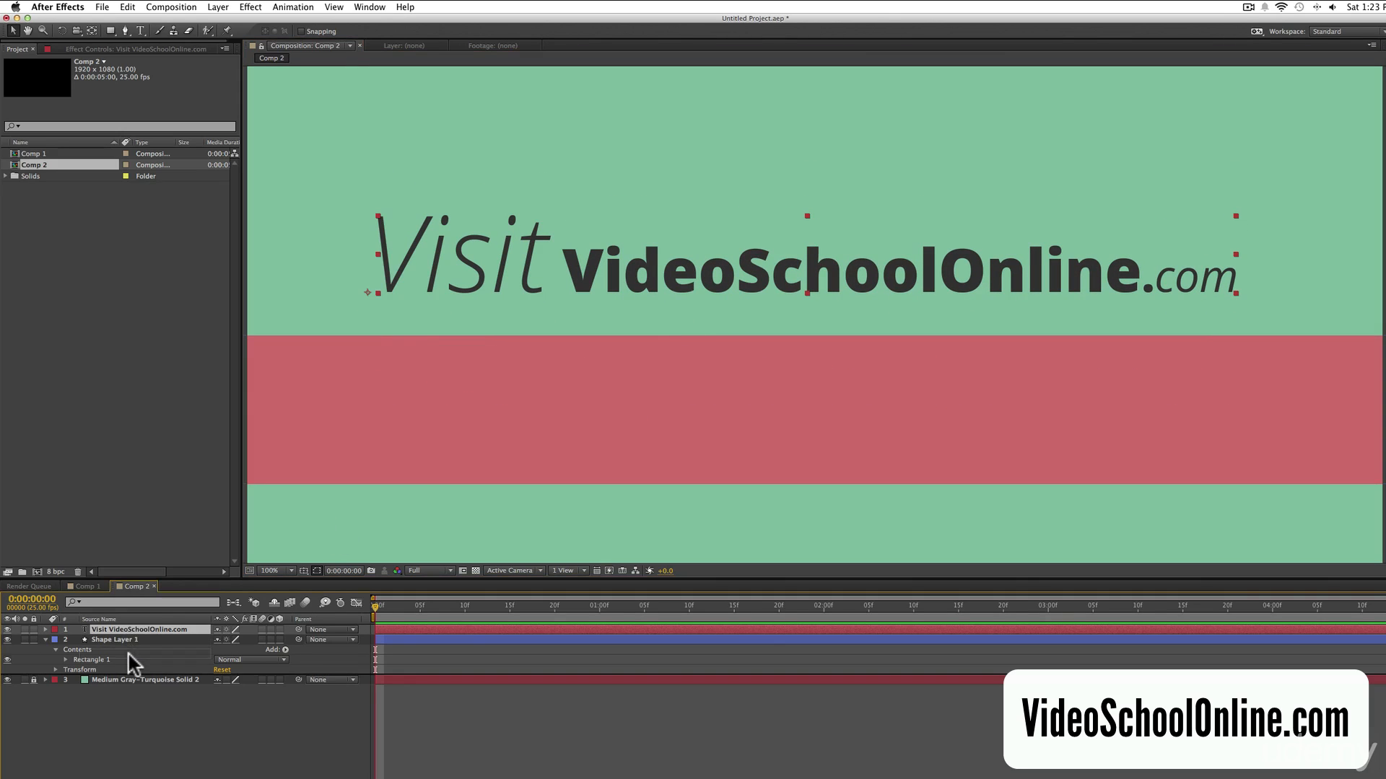
Order the layers so the shape layer is above the text layer, and rename the shape layer "Color Bar".
left_click_drag(130, 631, 128, 647)
left_click(129, 632)
key("Return")
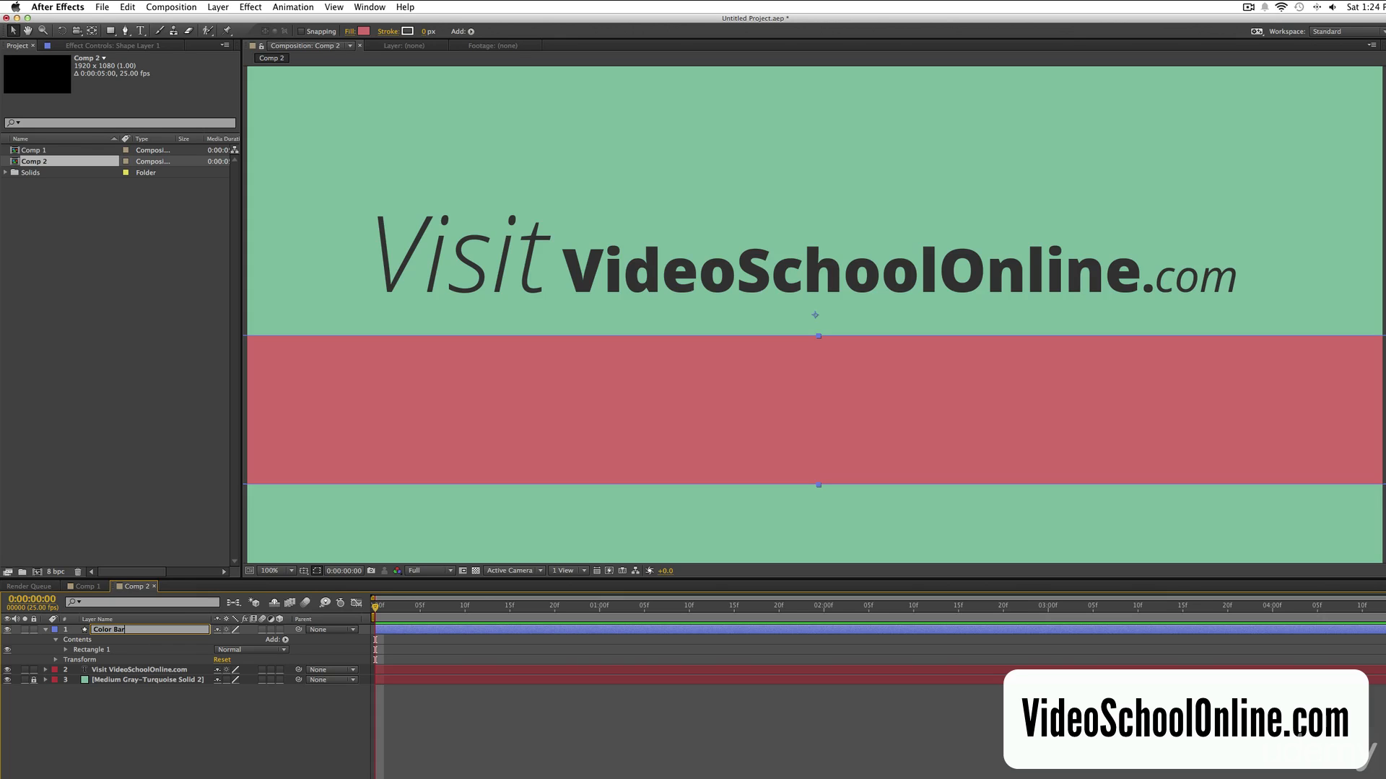
type("Color Bar")
left_click(465, 707)
At 0:00:01:00, lower the text to just above the bar at 203.0, 539.0 and set a Position keyframe.
left_click(471, 668)
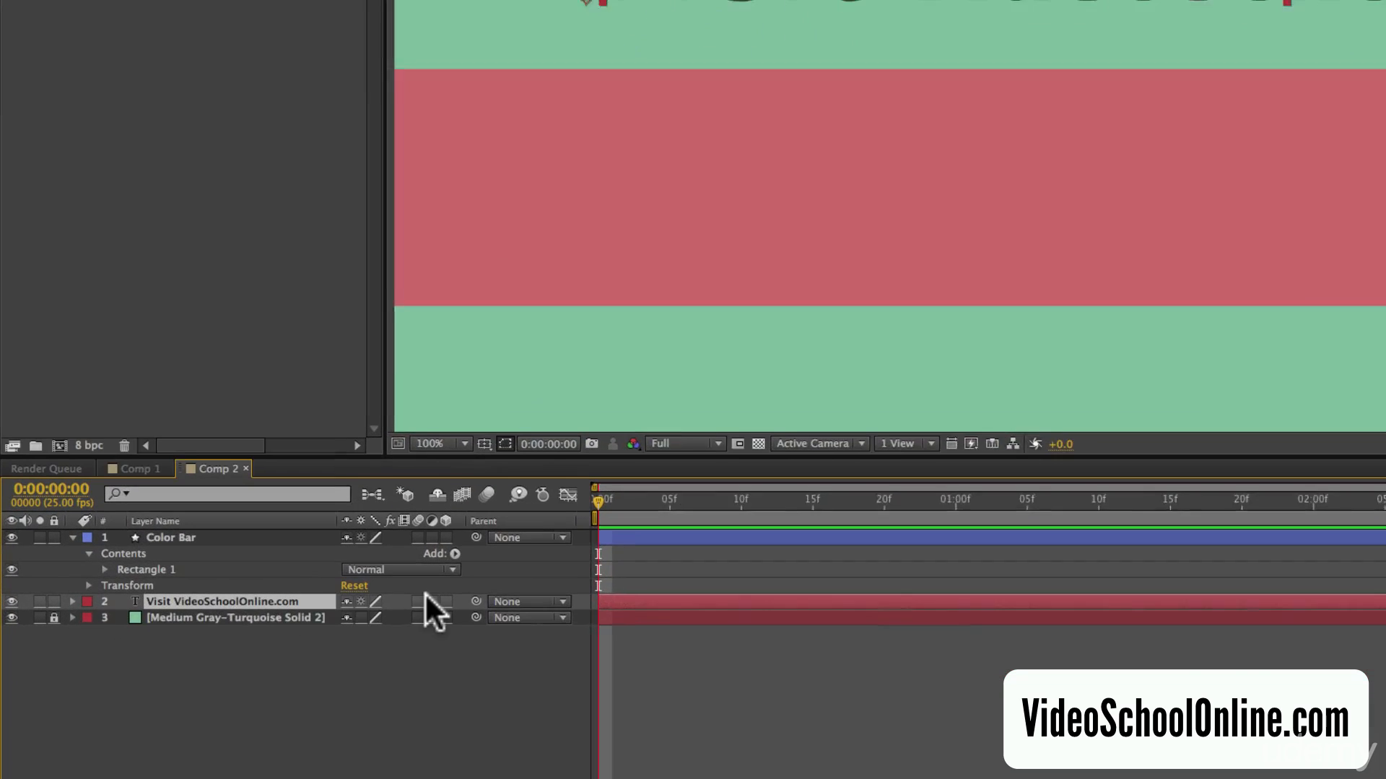
key("p")
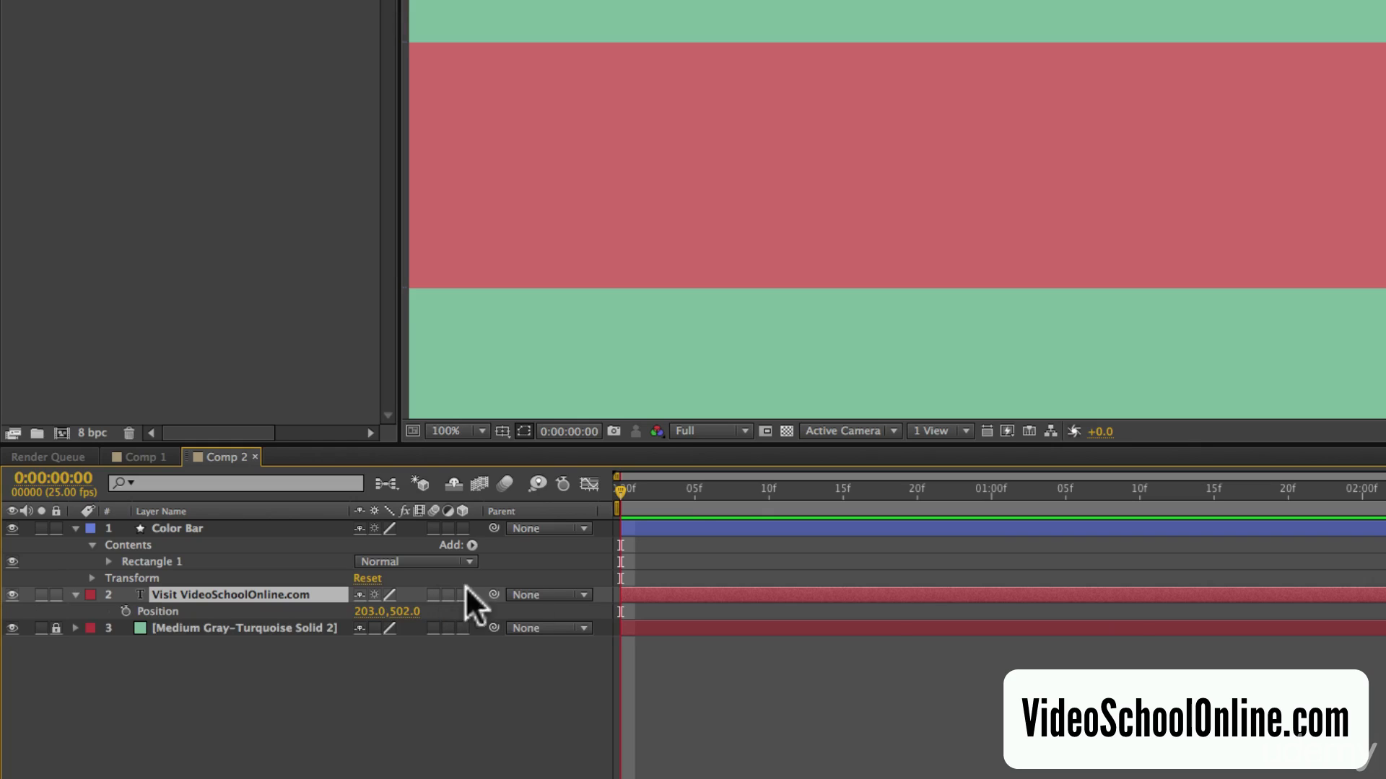
left_click_drag(620, 490, 990, 484)
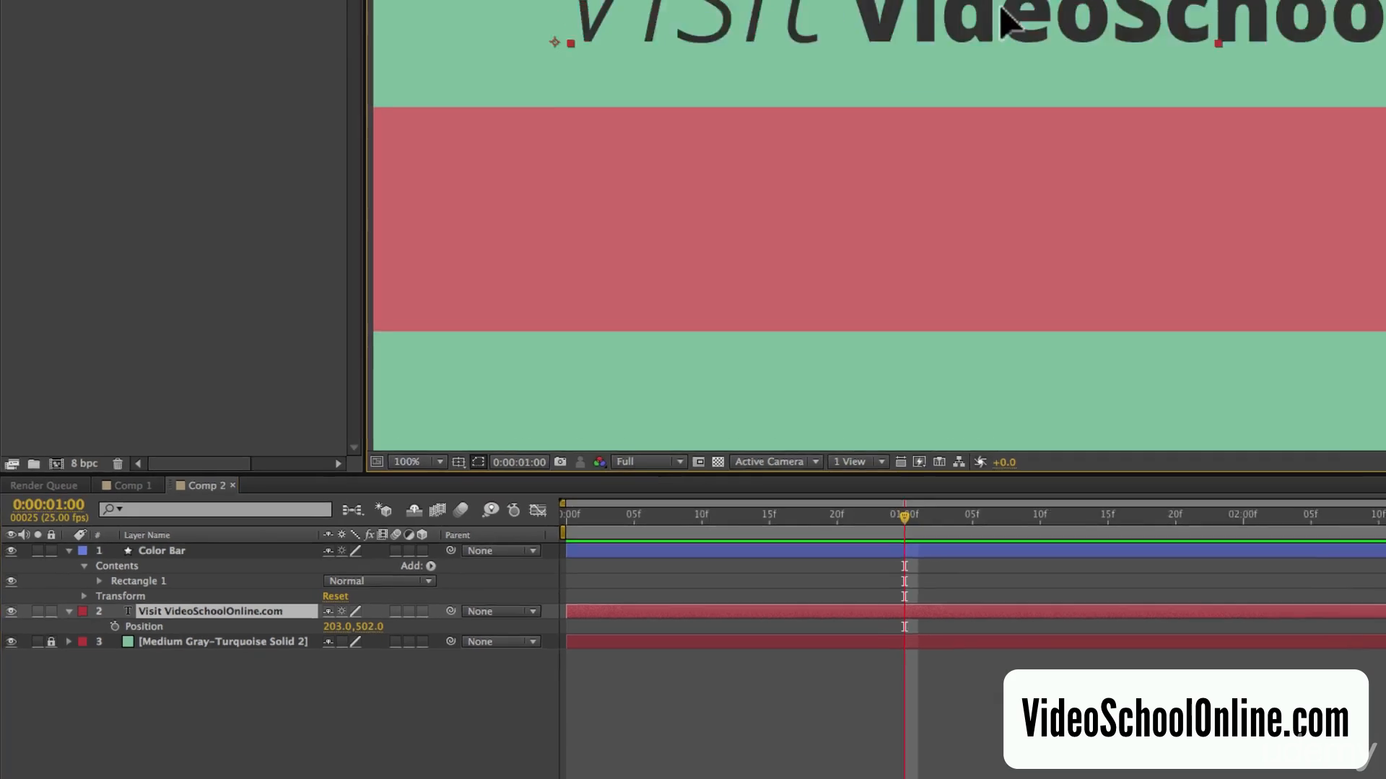
left_click_drag(665, 259, 662, 295)
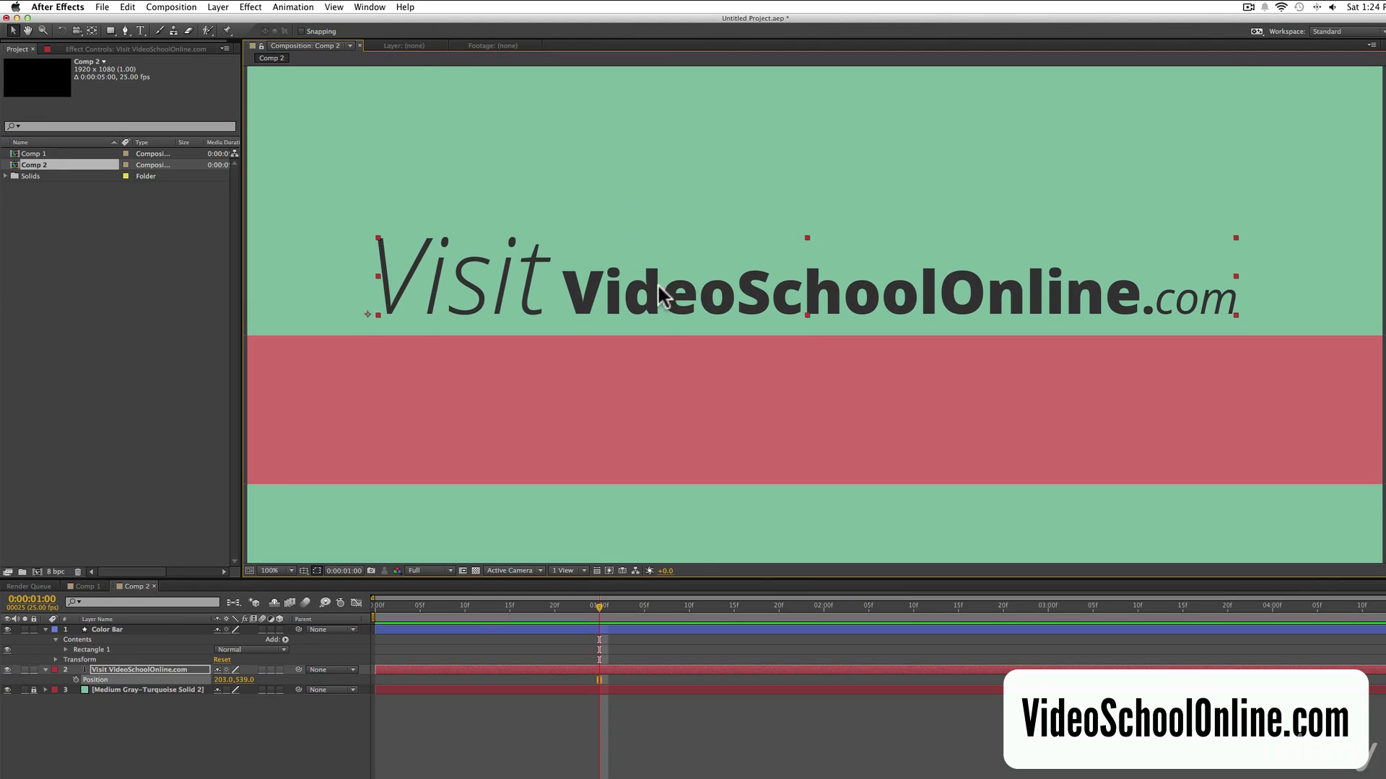
left_click(75, 679)
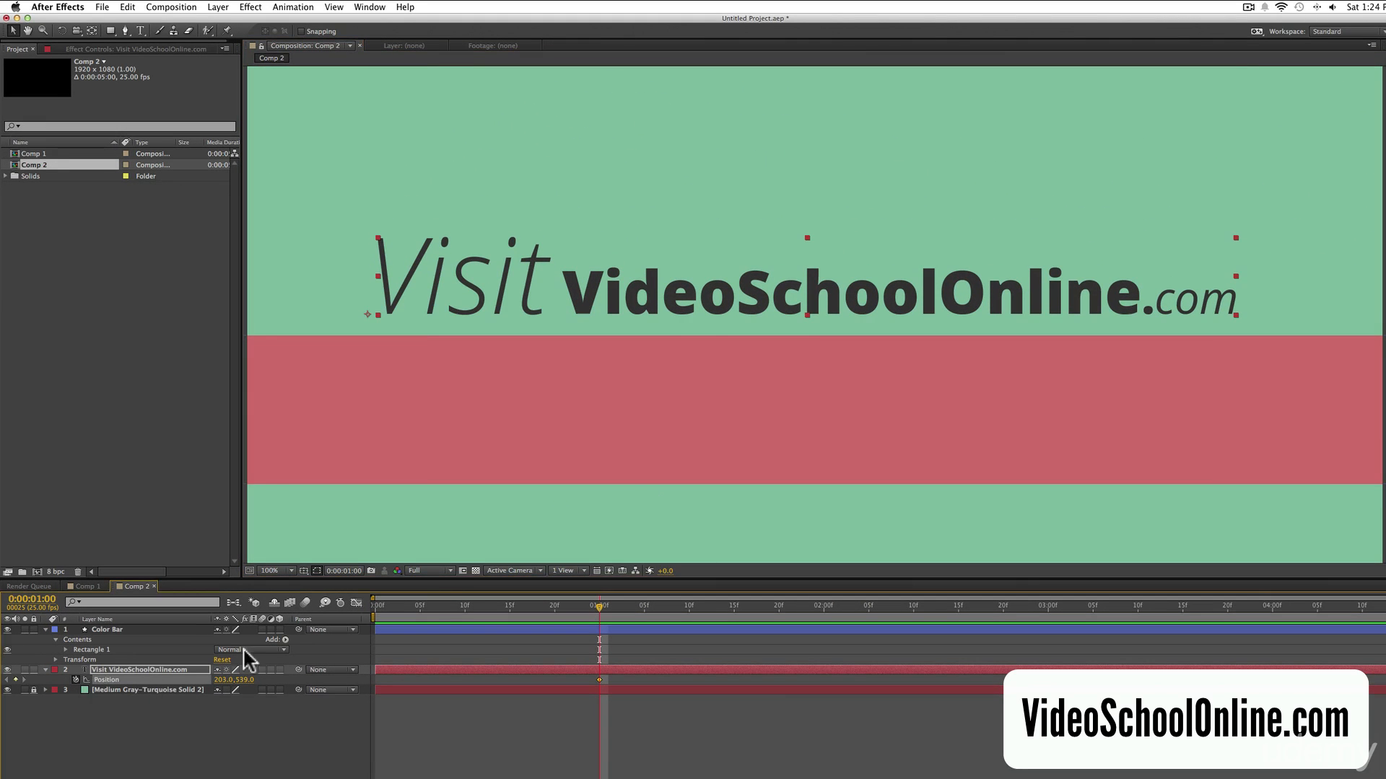
At 0:00:00:15, move the text straight down behind the red bar to 203.0, 792.0 for a second Position keyframe.
left_click_drag(598, 608, 509, 611)
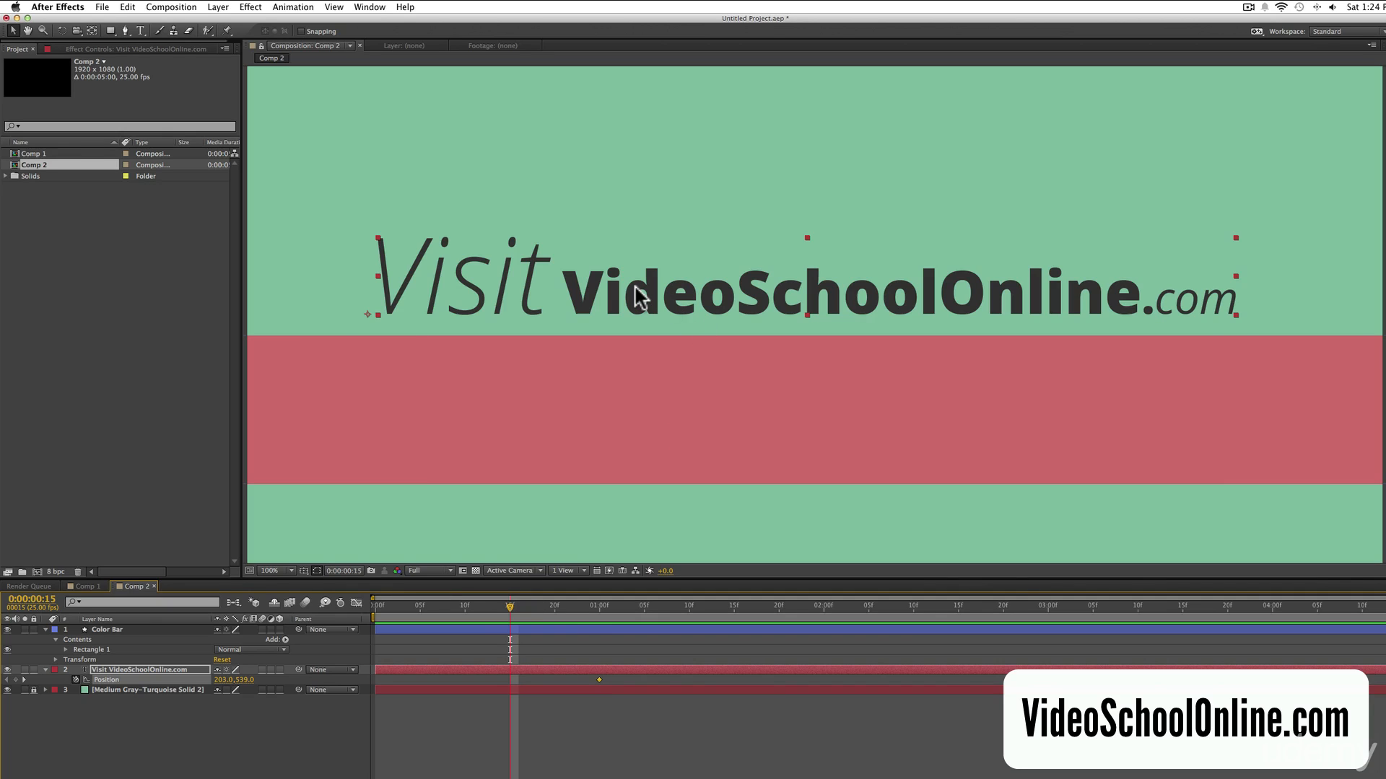
left_click_drag(640, 295, 639, 361)
left_click_drag(634, 266, 592, 436)
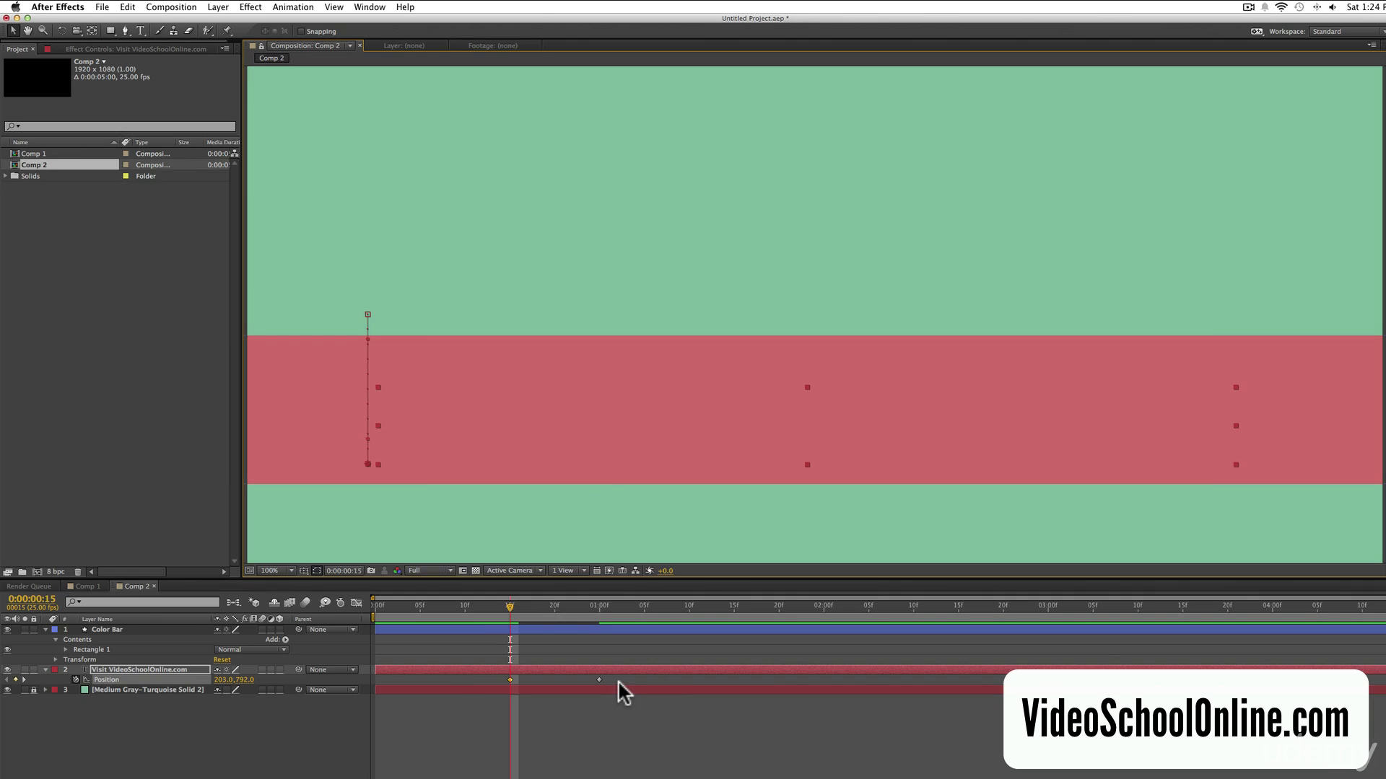
Preview the text sliding up from behind the bar, shortening the work area to end at about 0:00:01:09.
key("space")
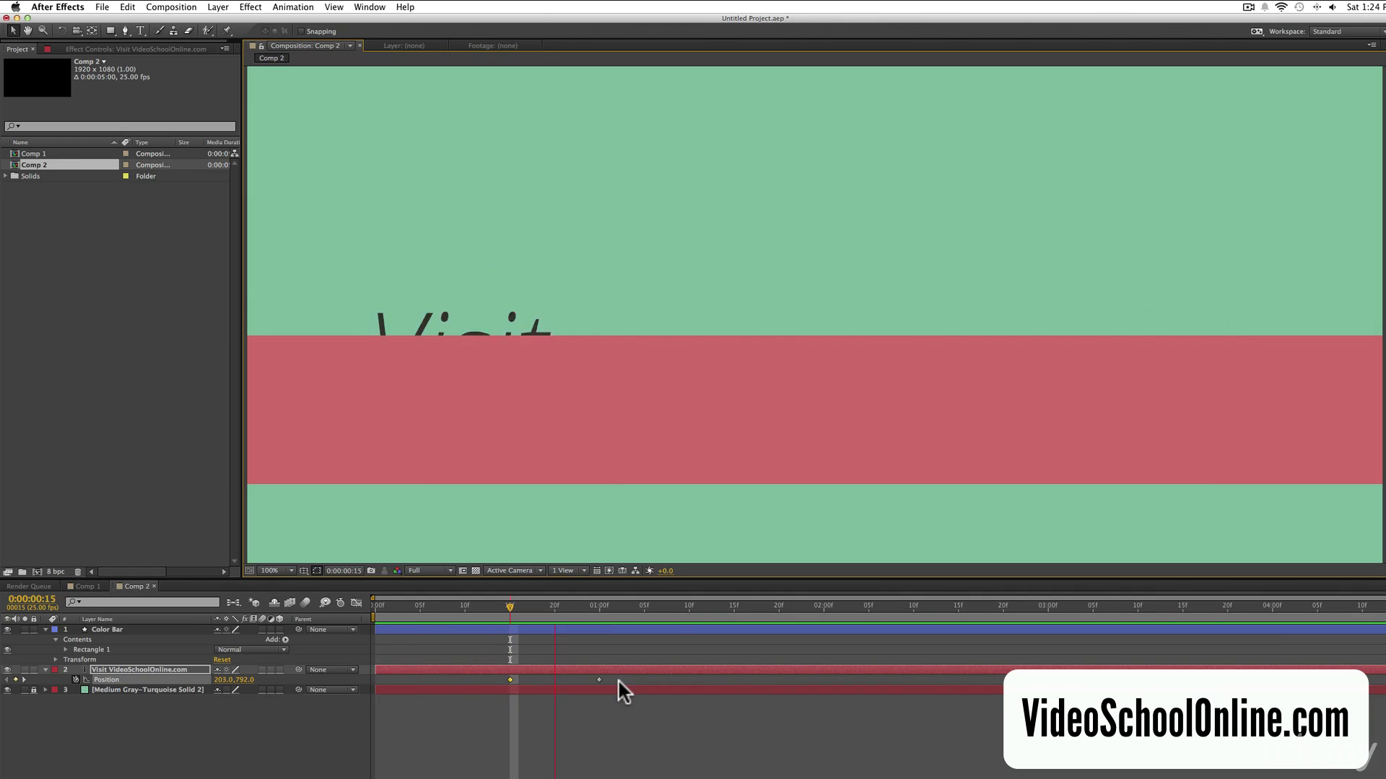
key("space")
key("KP_0")
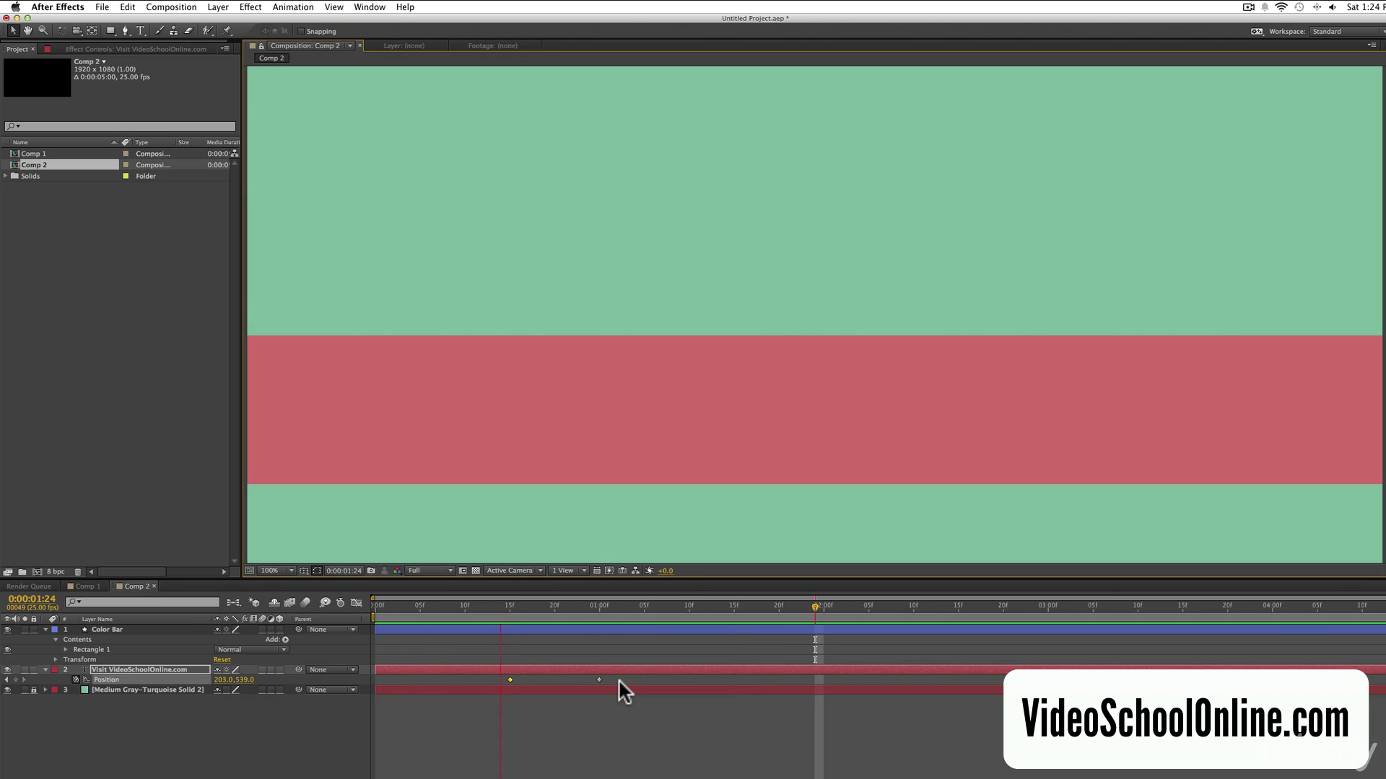
key("space")
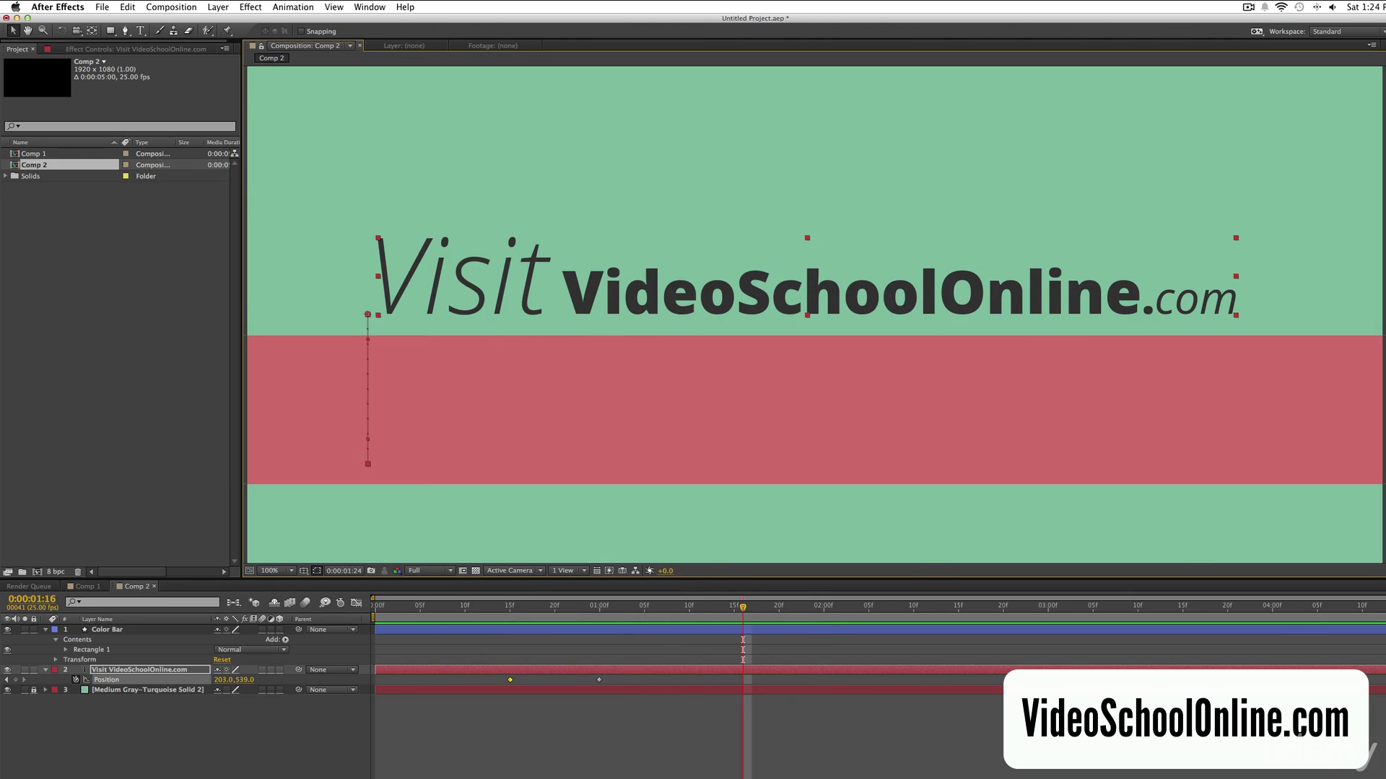
key("space")
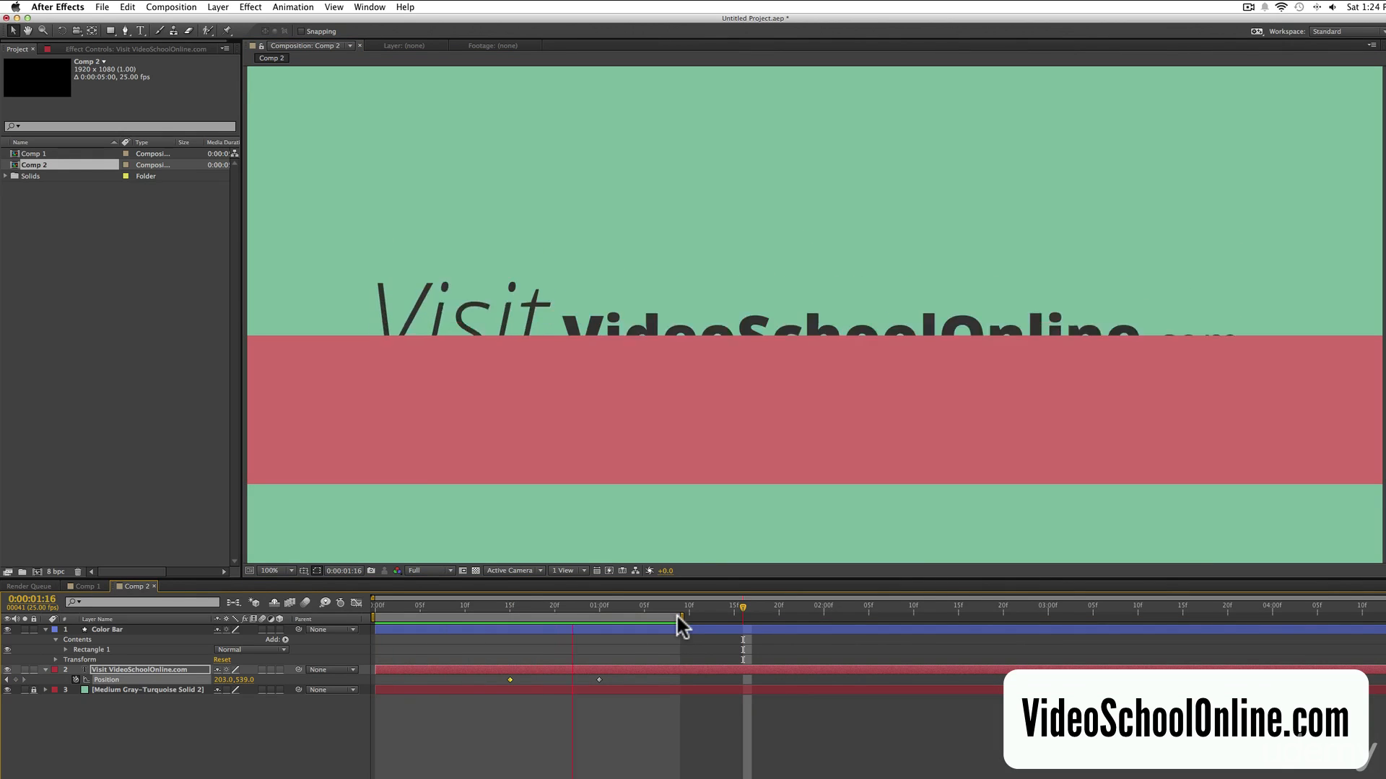
Play the finished example in Comp 1 for comparison and return to Comp 2.
left_click(84, 586)
left_click(84, 586)
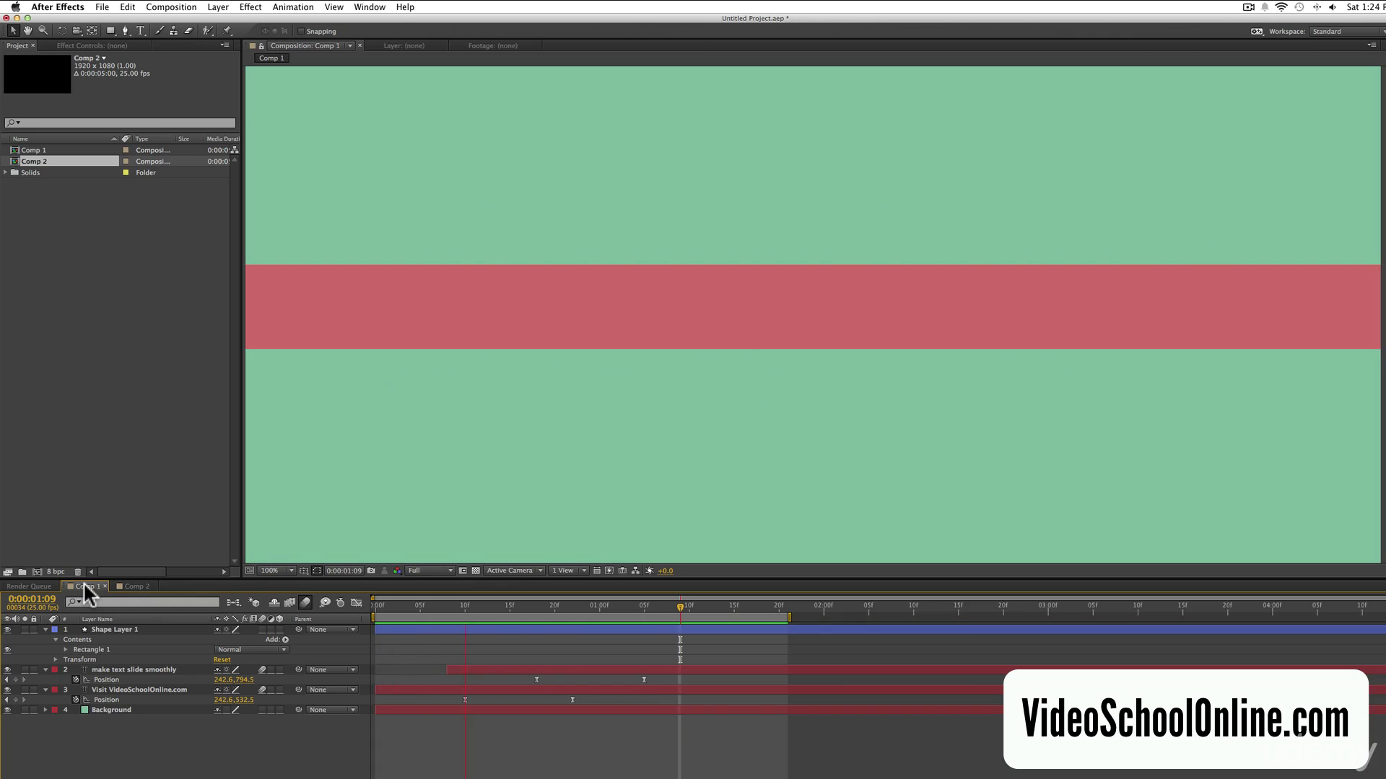
left_click(138, 585)
Apply Easy Ease to both Position keyframes of the text layer.
left_click_drag(612, 677, 479, 678)
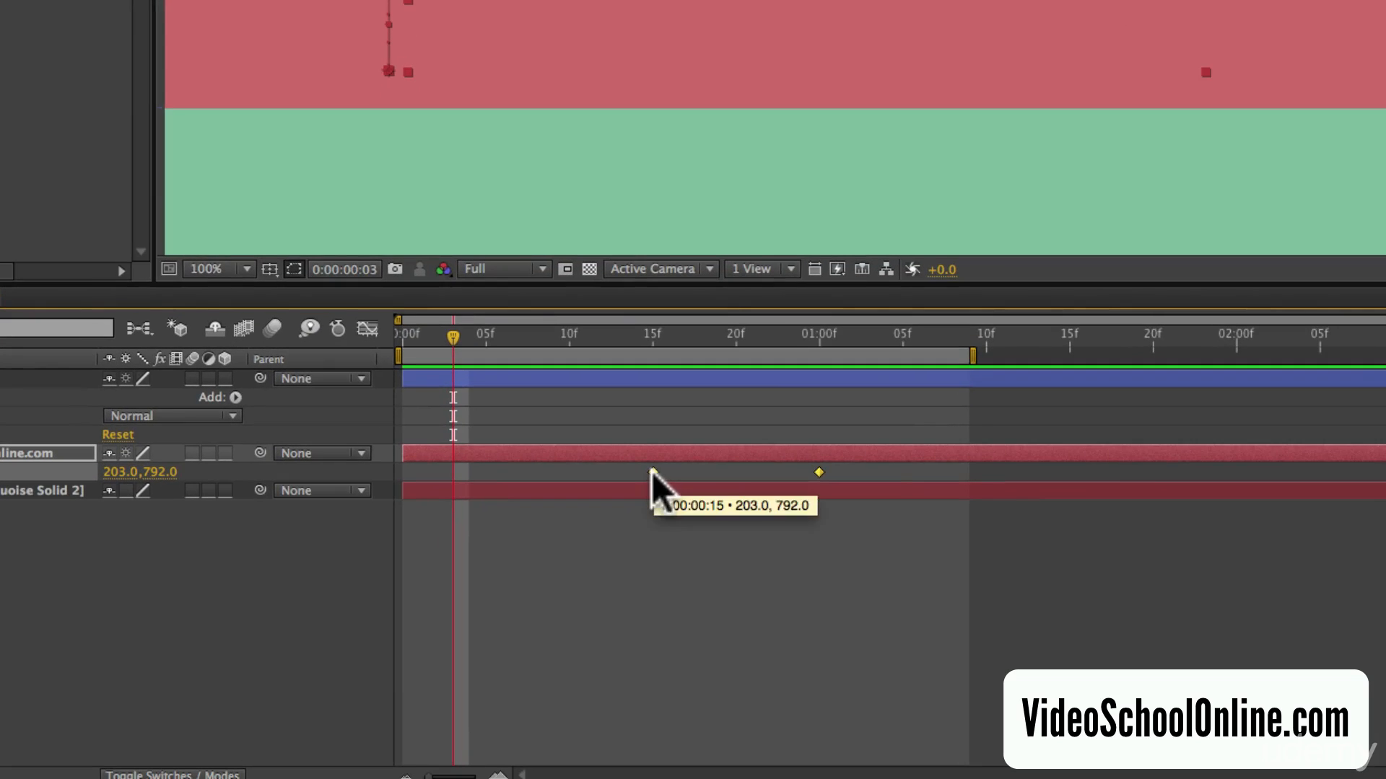
right_click(510, 679)
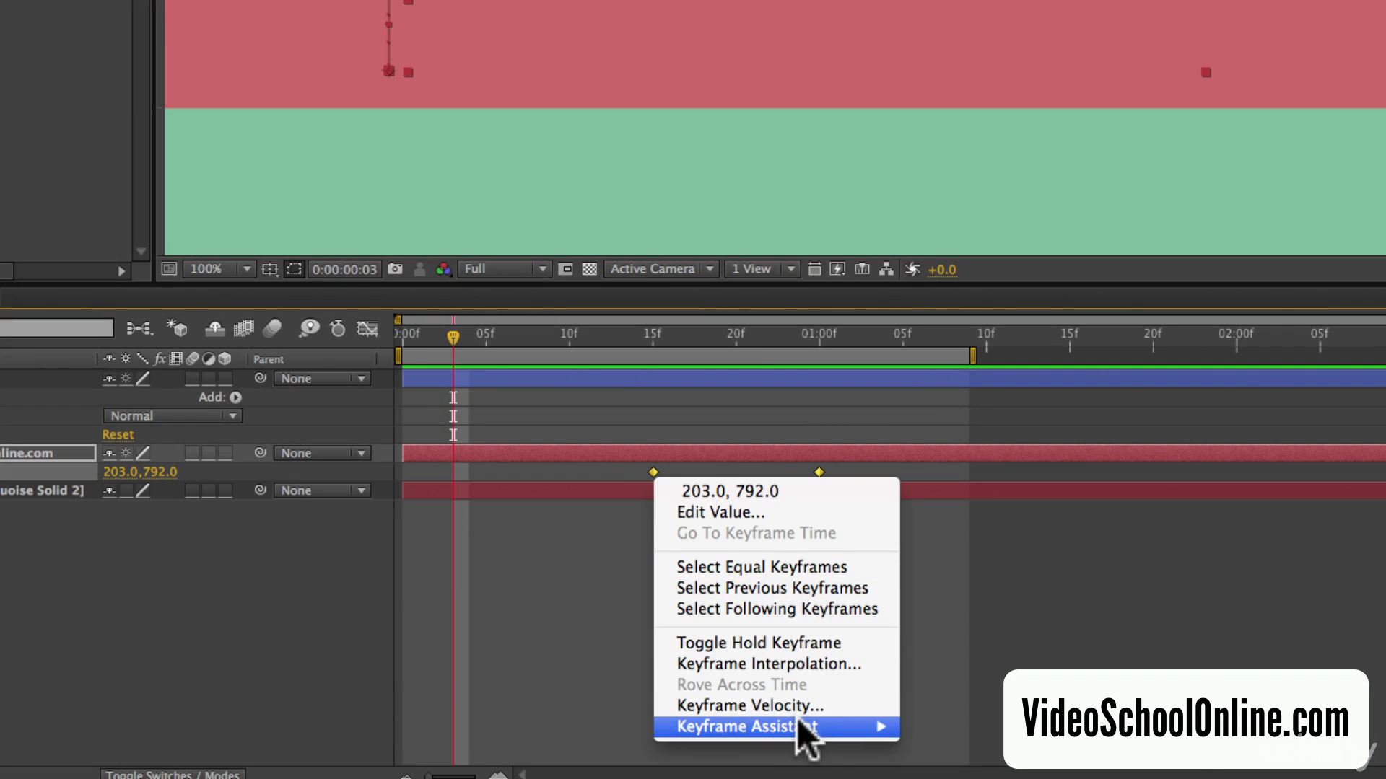
mouse_move(793, 728)
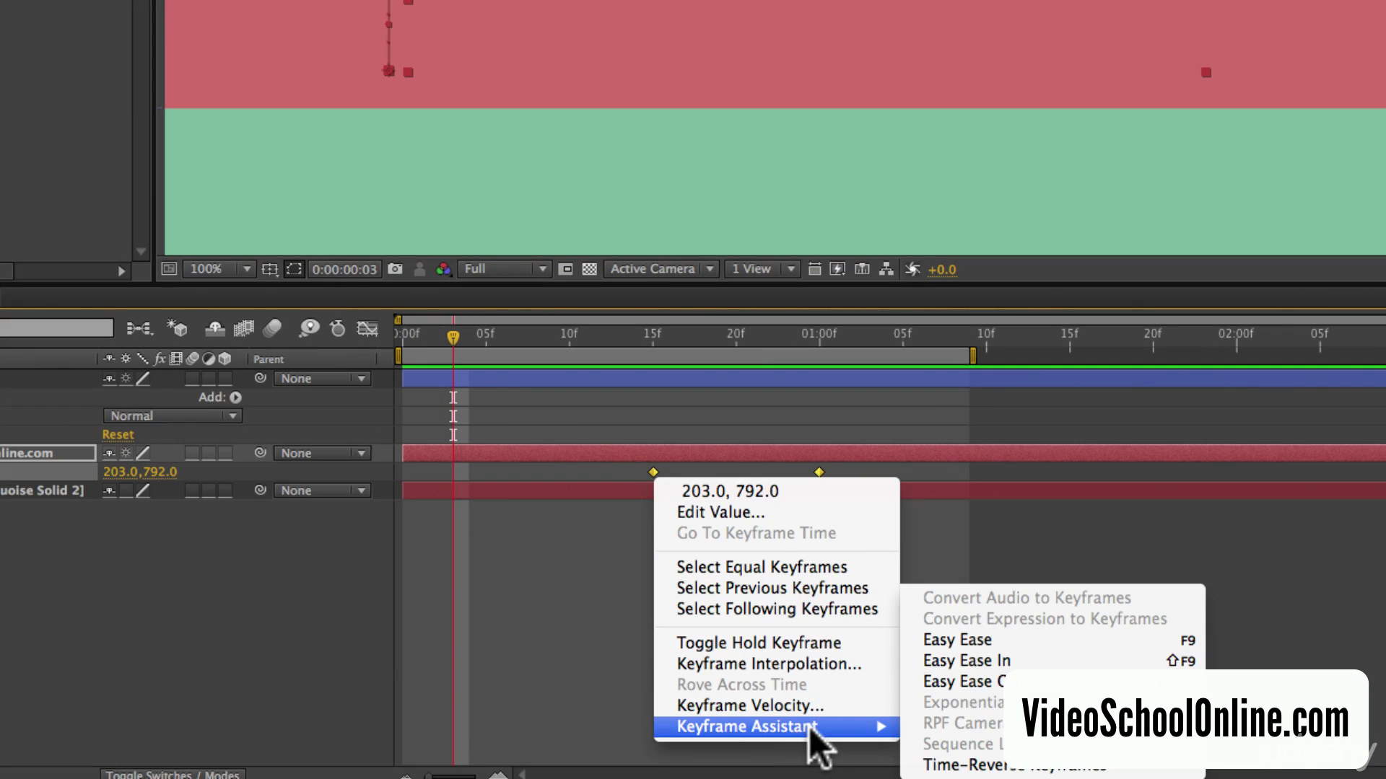
left_click(1053, 641)
Preview and scrub through the eased text slide to check how the motion starts and settles.
key("space")
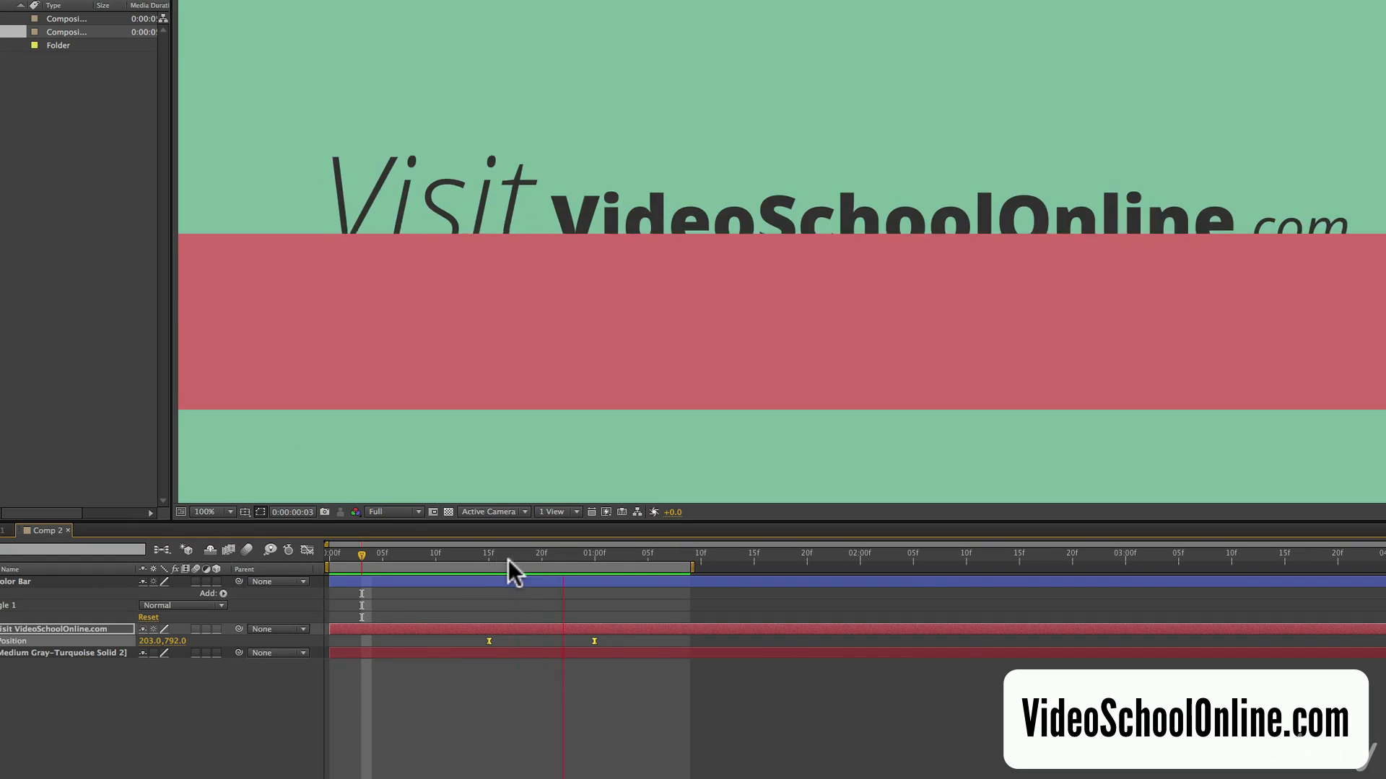
key("space")
left_click_drag(505, 556, 578, 553)
key("KP_0")
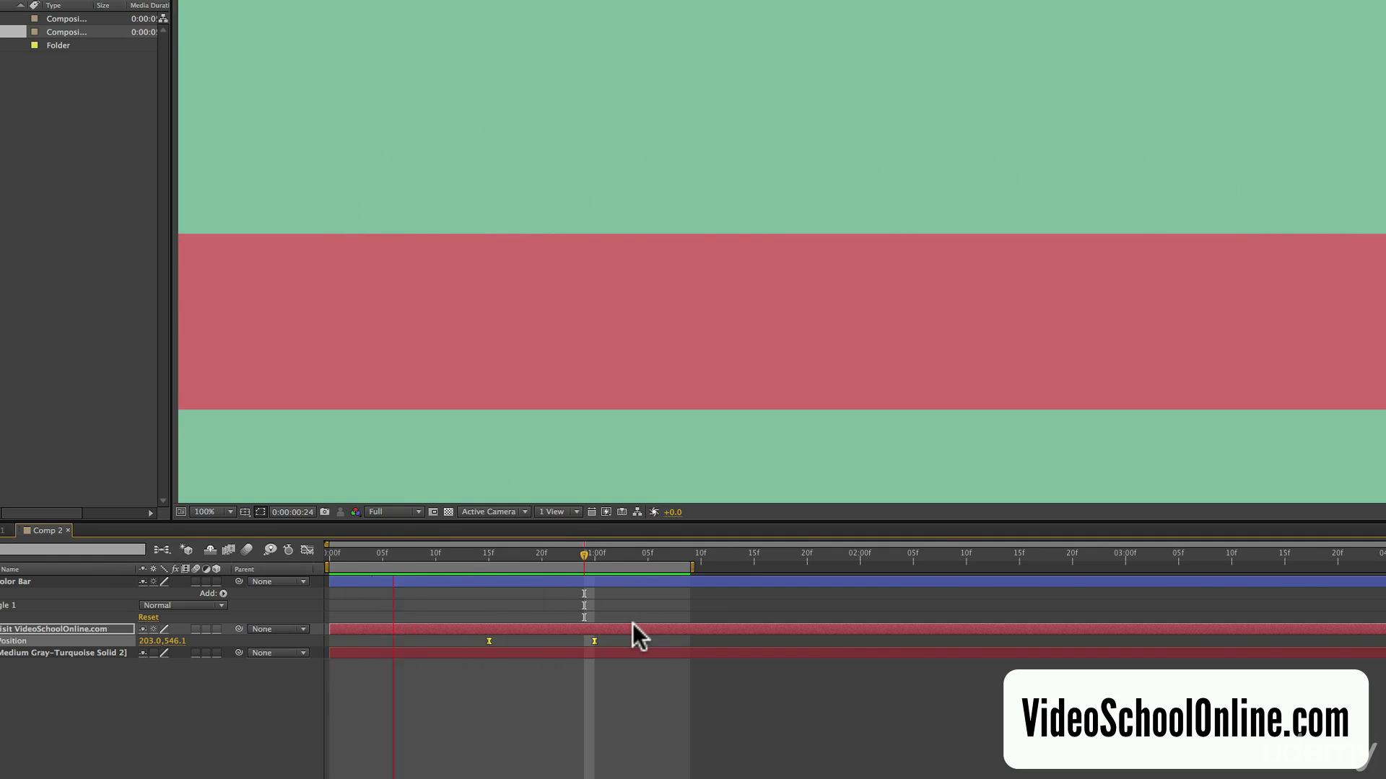
key("space")
Turn on motion blur for the text layer and enable it for the composition at frame 0:00:00:23.
left_click_drag(526, 548, 560, 551)
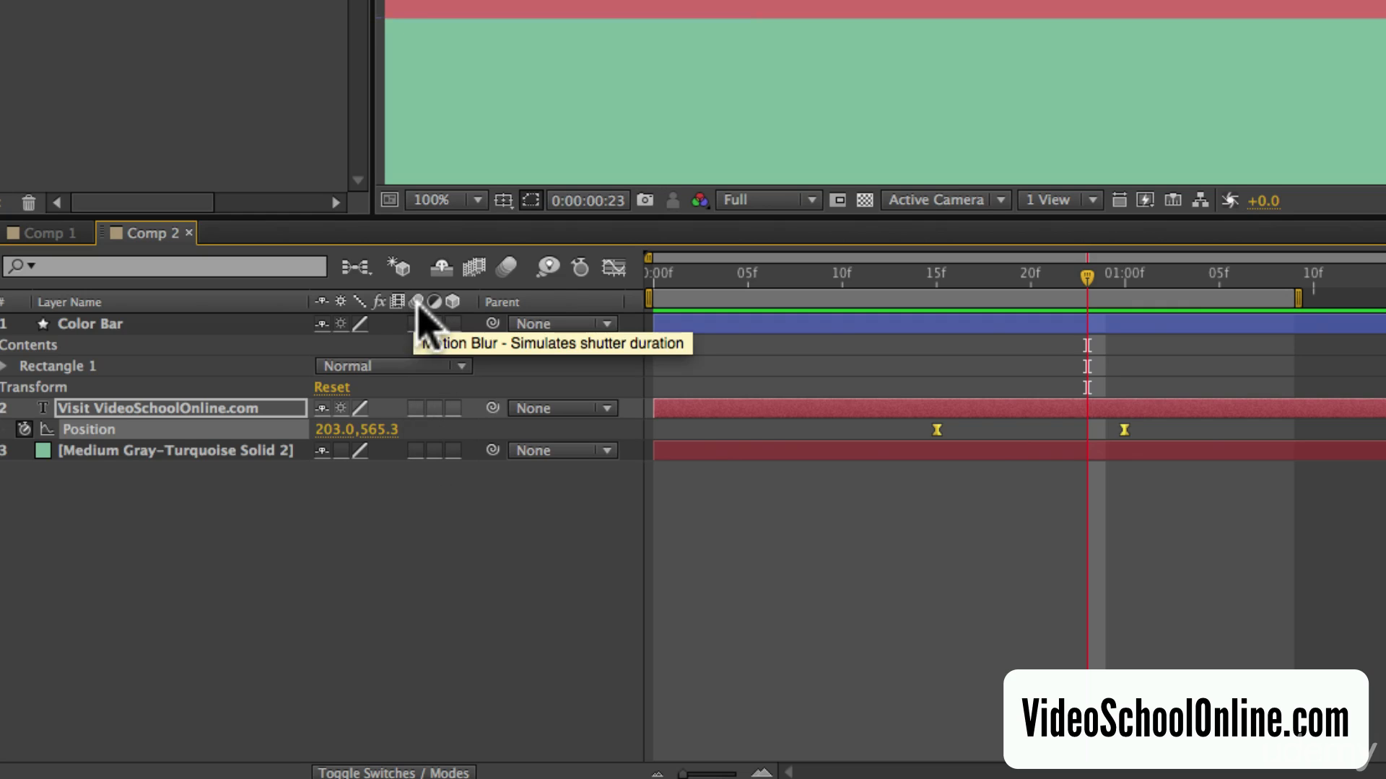
left_click(416, 409)
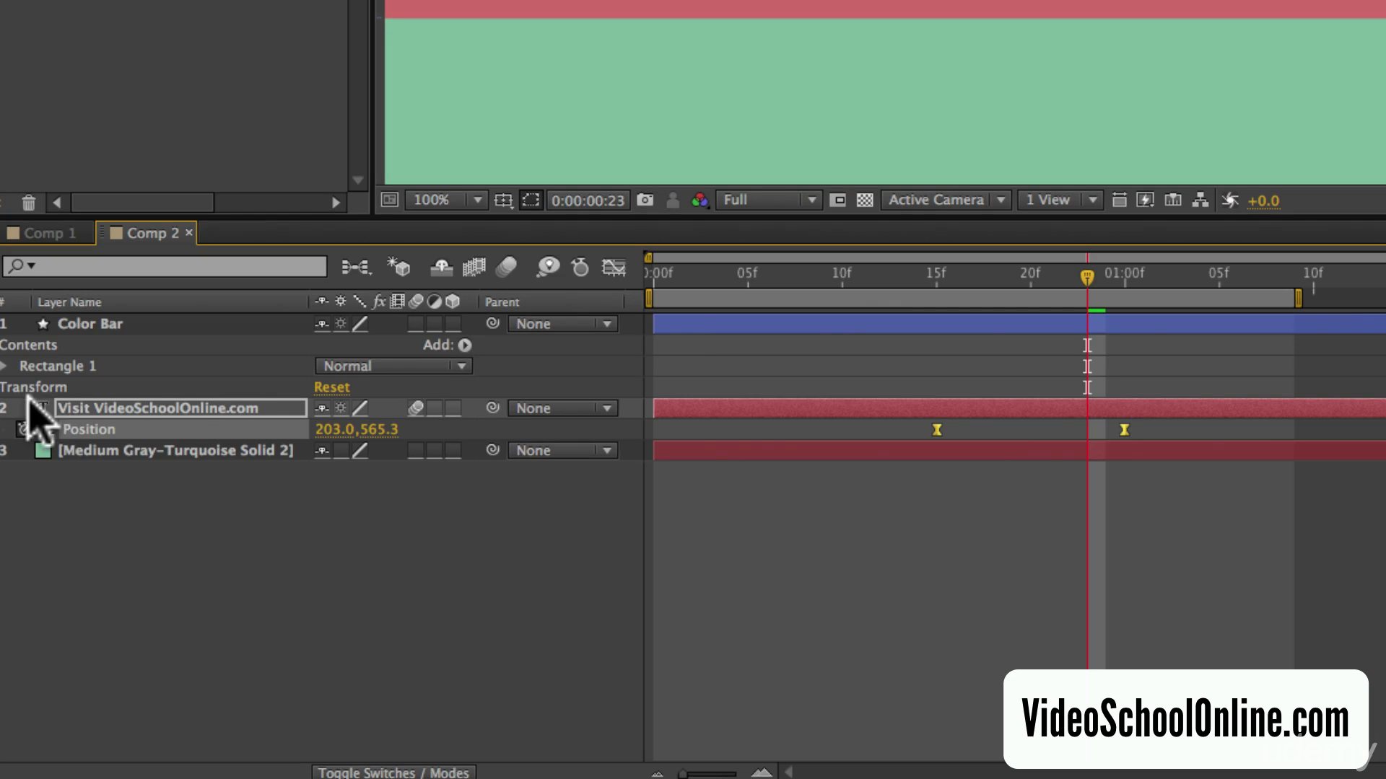
left_click(507, 264)
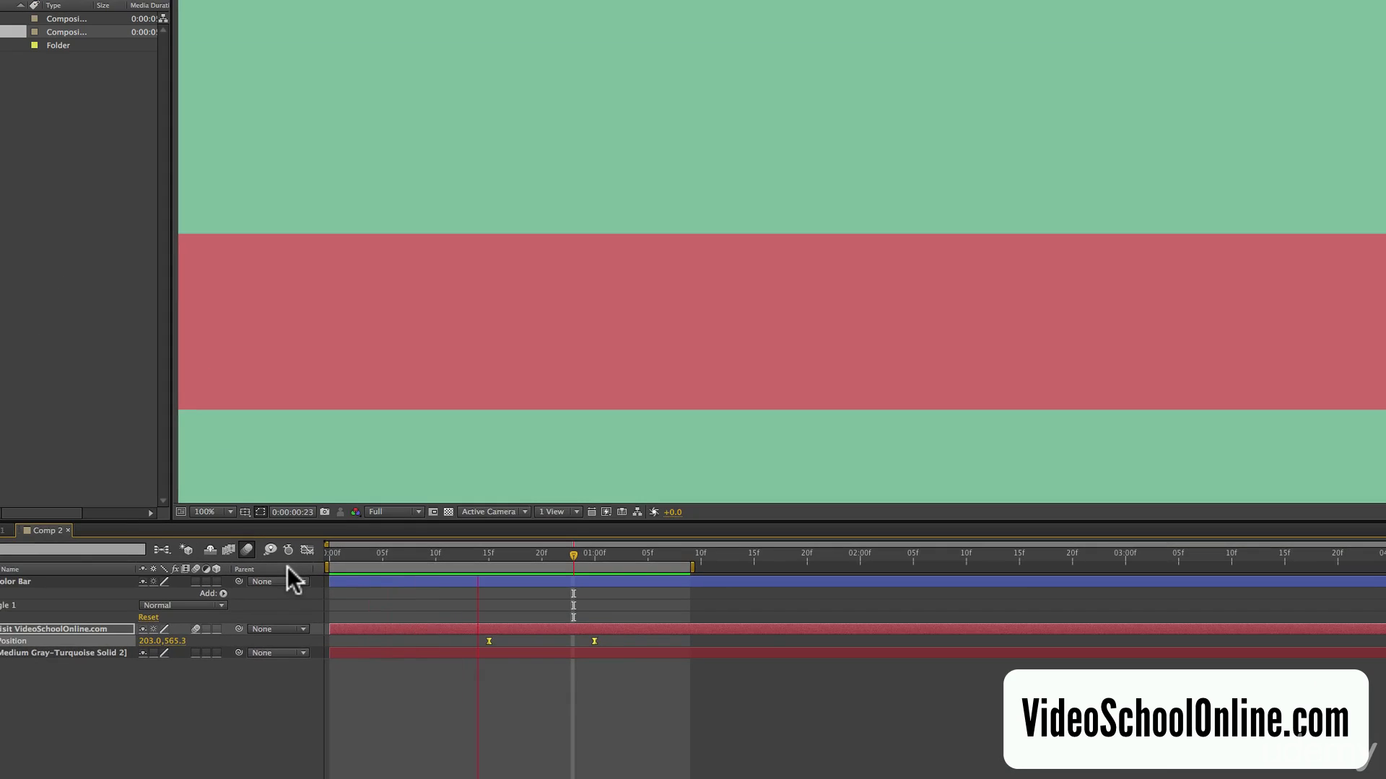
Preview the motion-blurred text slide, inspect the blur at 0:00:00:22, and play Comp 1 for comparison.
left_click_drag(485, 551, 562, 553)
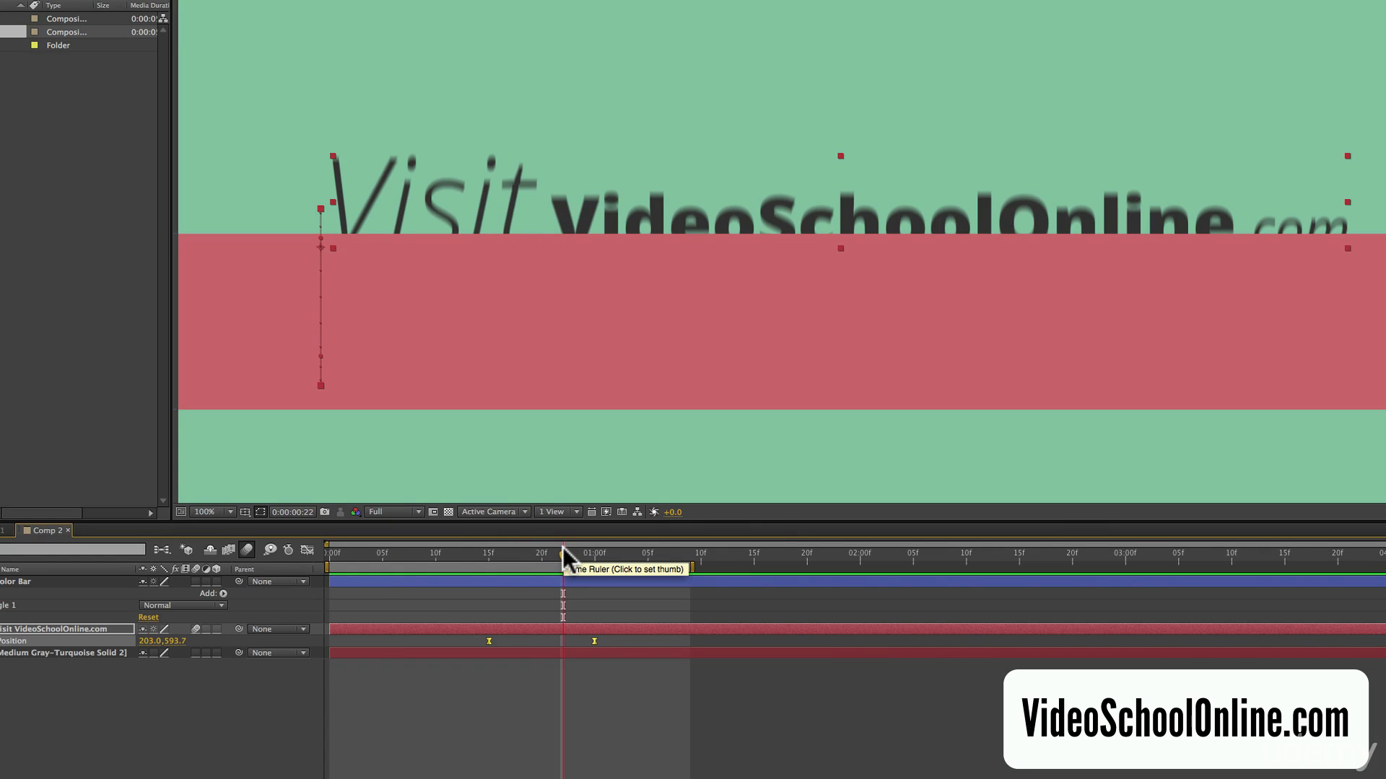
key("KP_0")
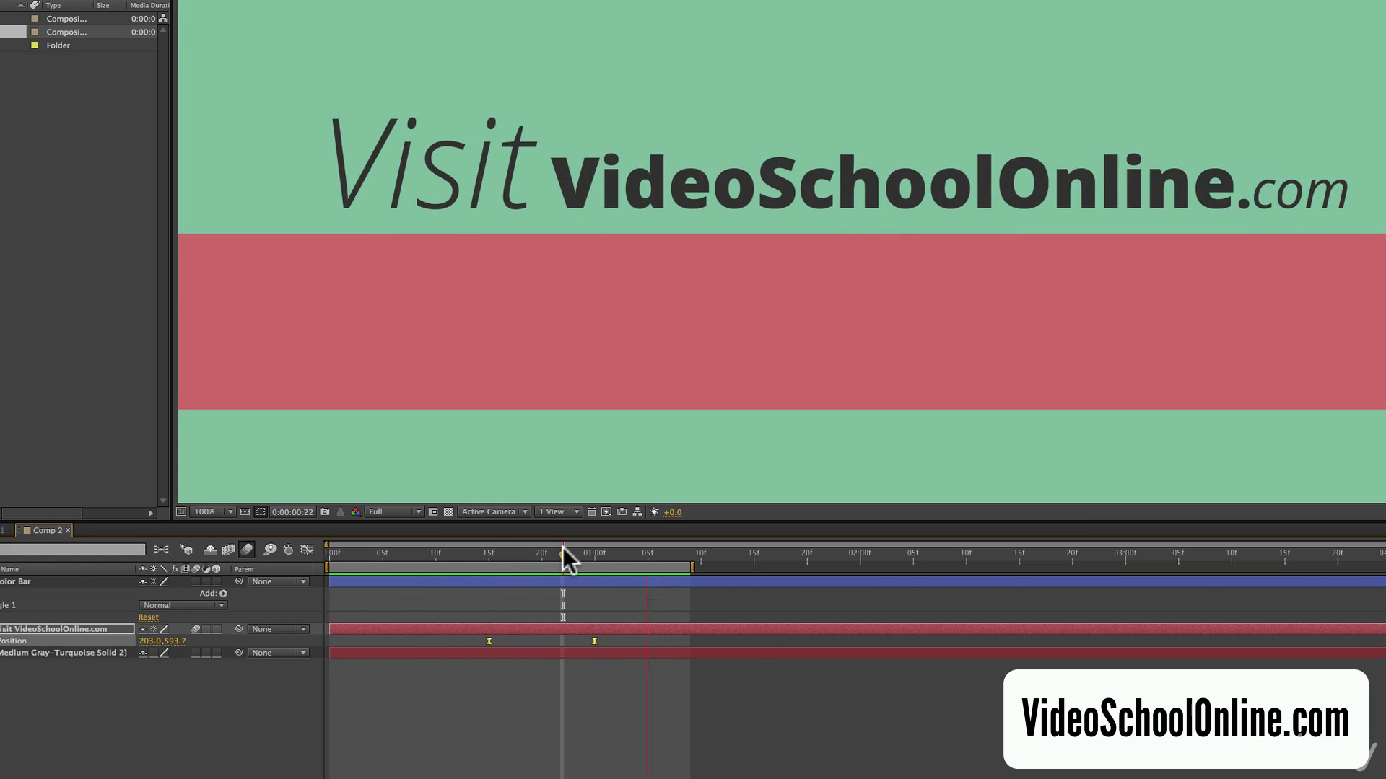
key("space")
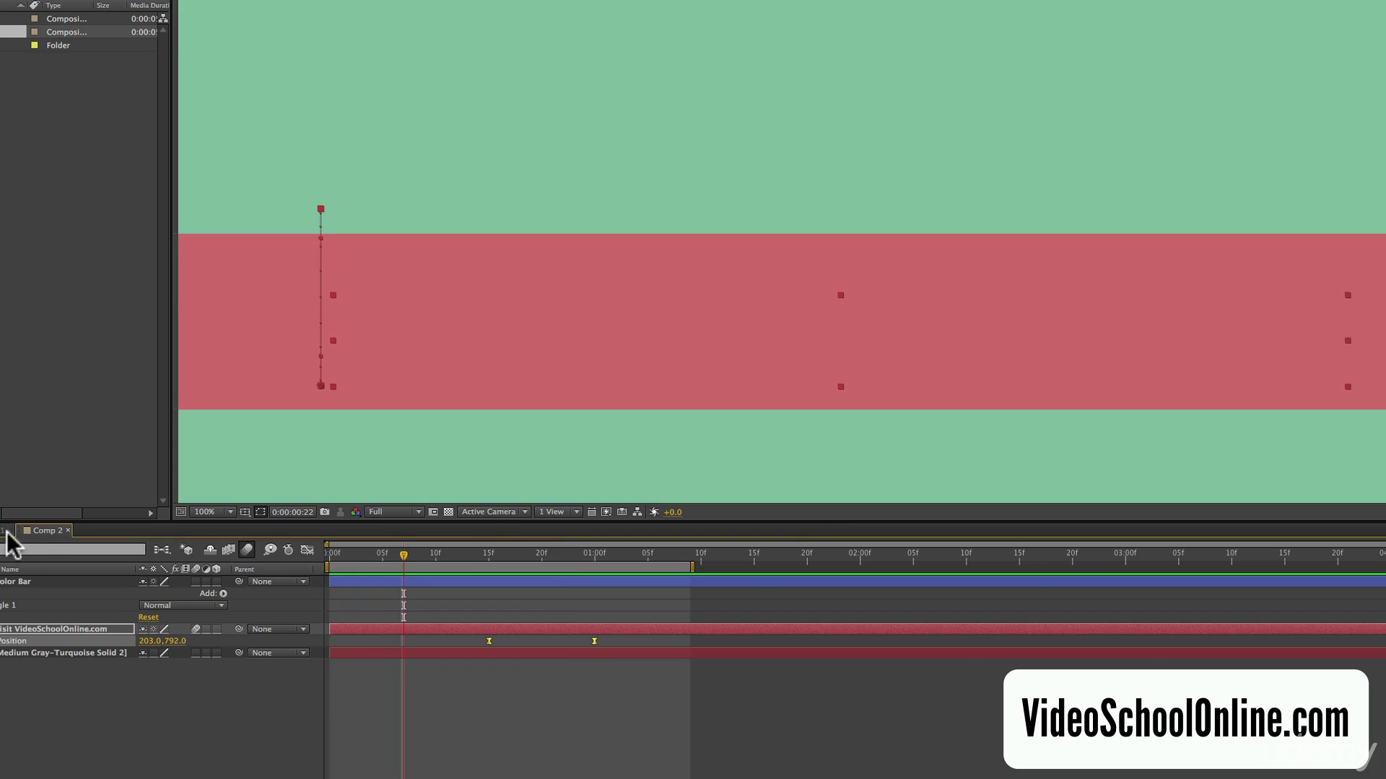
left_click(4, 532)
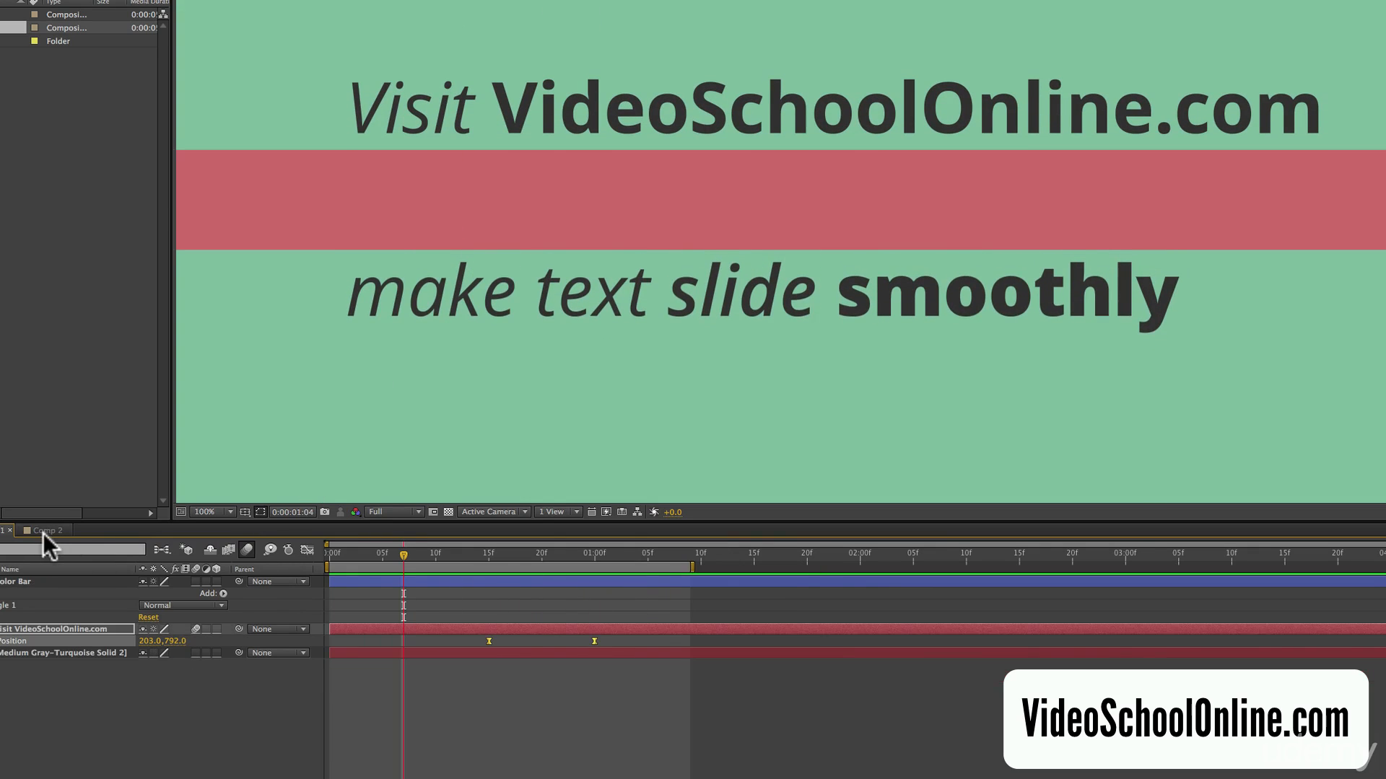
Return to Comp 2, move to frame 0:00:00:24, and select both Position keyframes of the text layer.
left_click(42, 531)
left_click(583, 554)
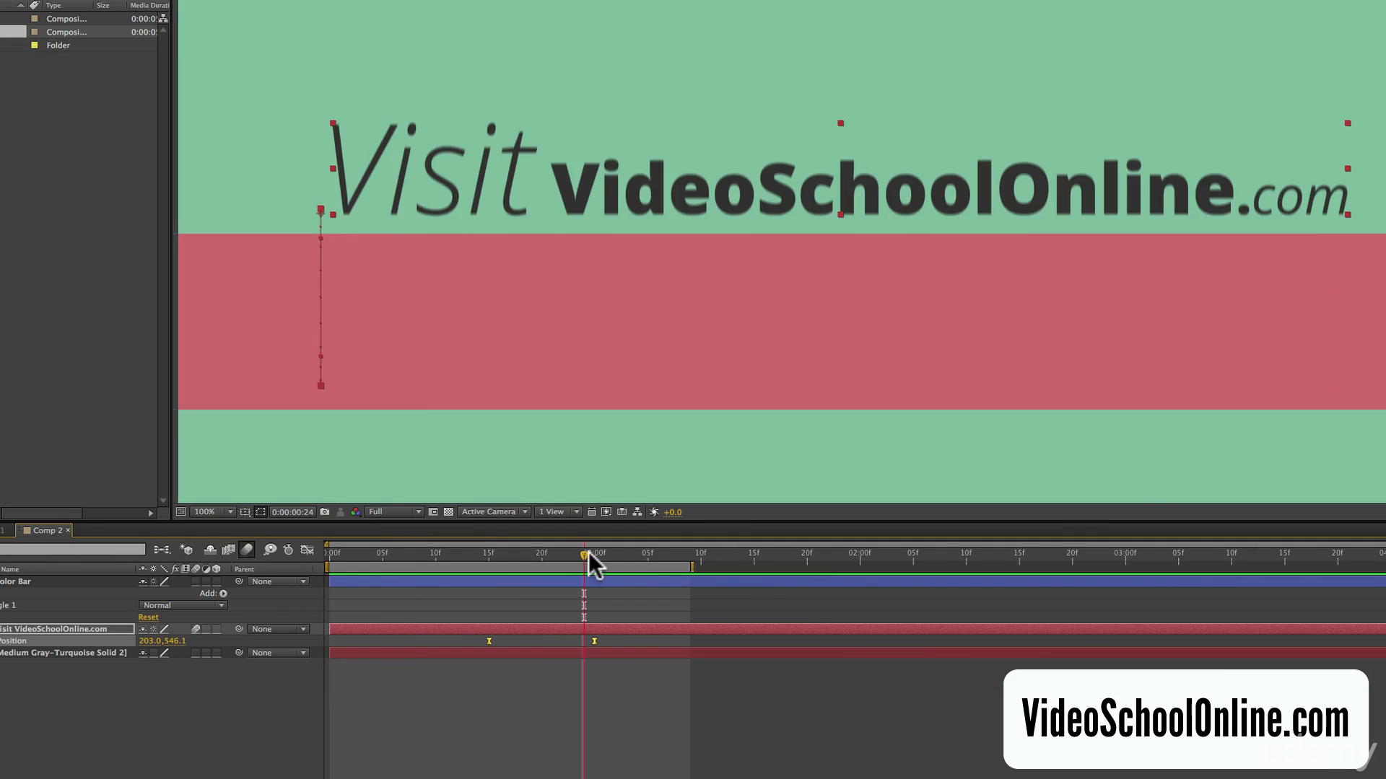
left_click_drag(613, 643, 424, 637)
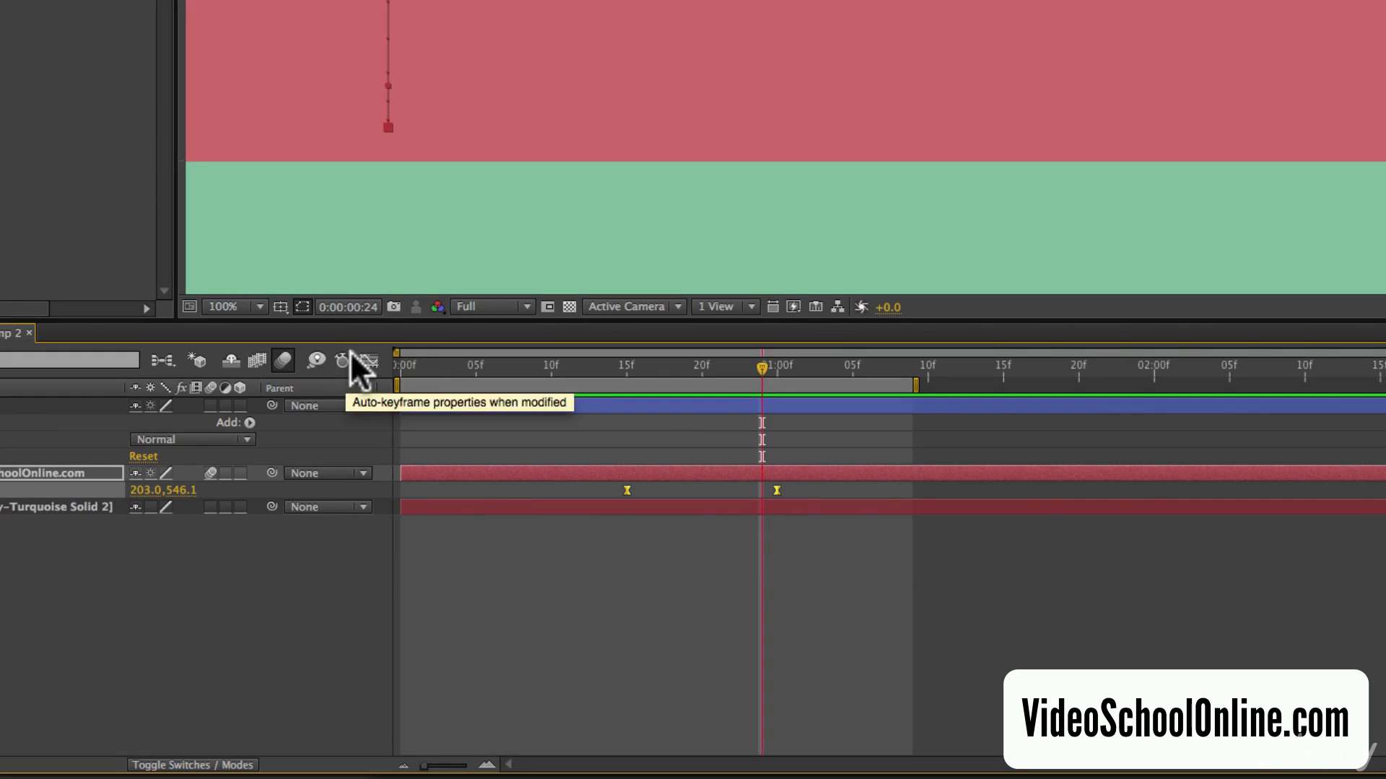
Open the Graph Editor for the text layer's Position, enlarge the timeline area, and set it to Edit Speed Graph.
left_click(369, 360)
left_click_drag(765, 320, 847, 141)
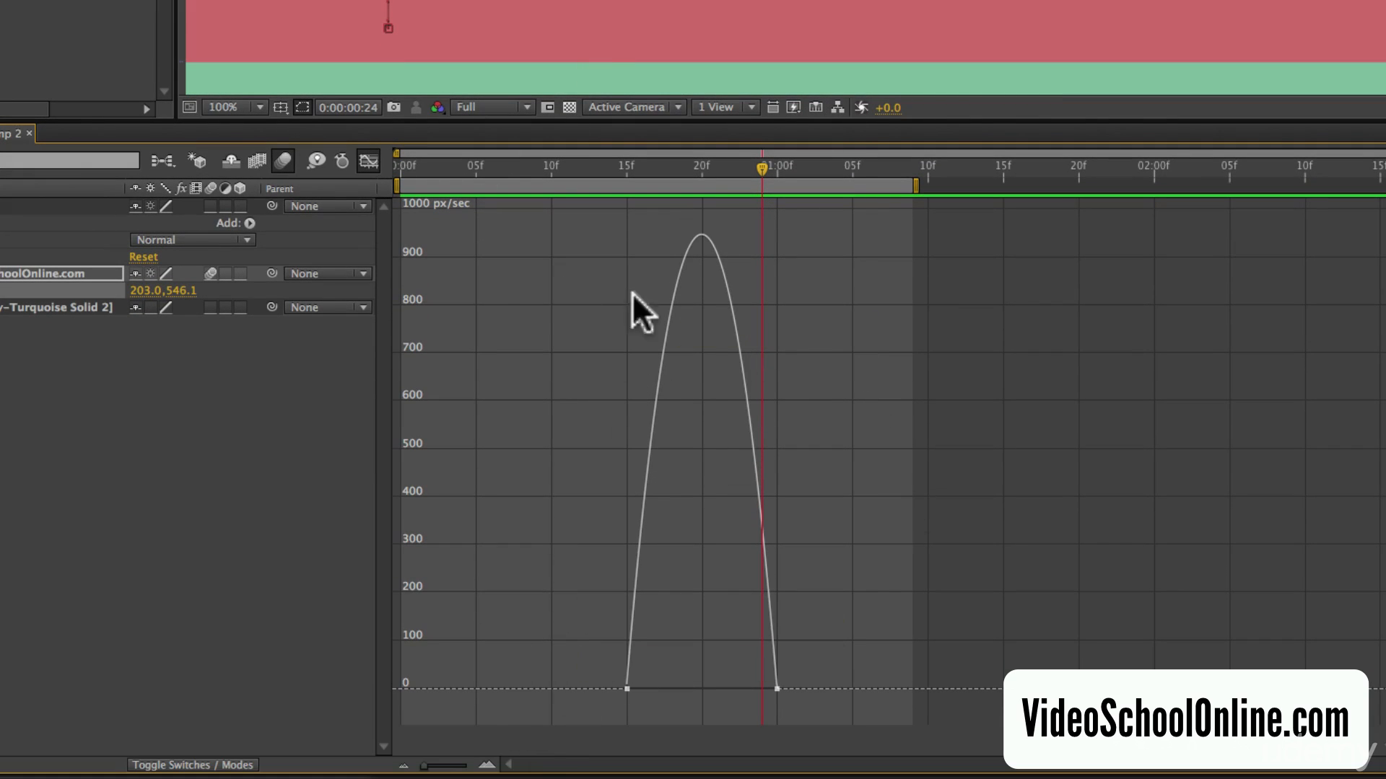
mouse_move(625, 685)
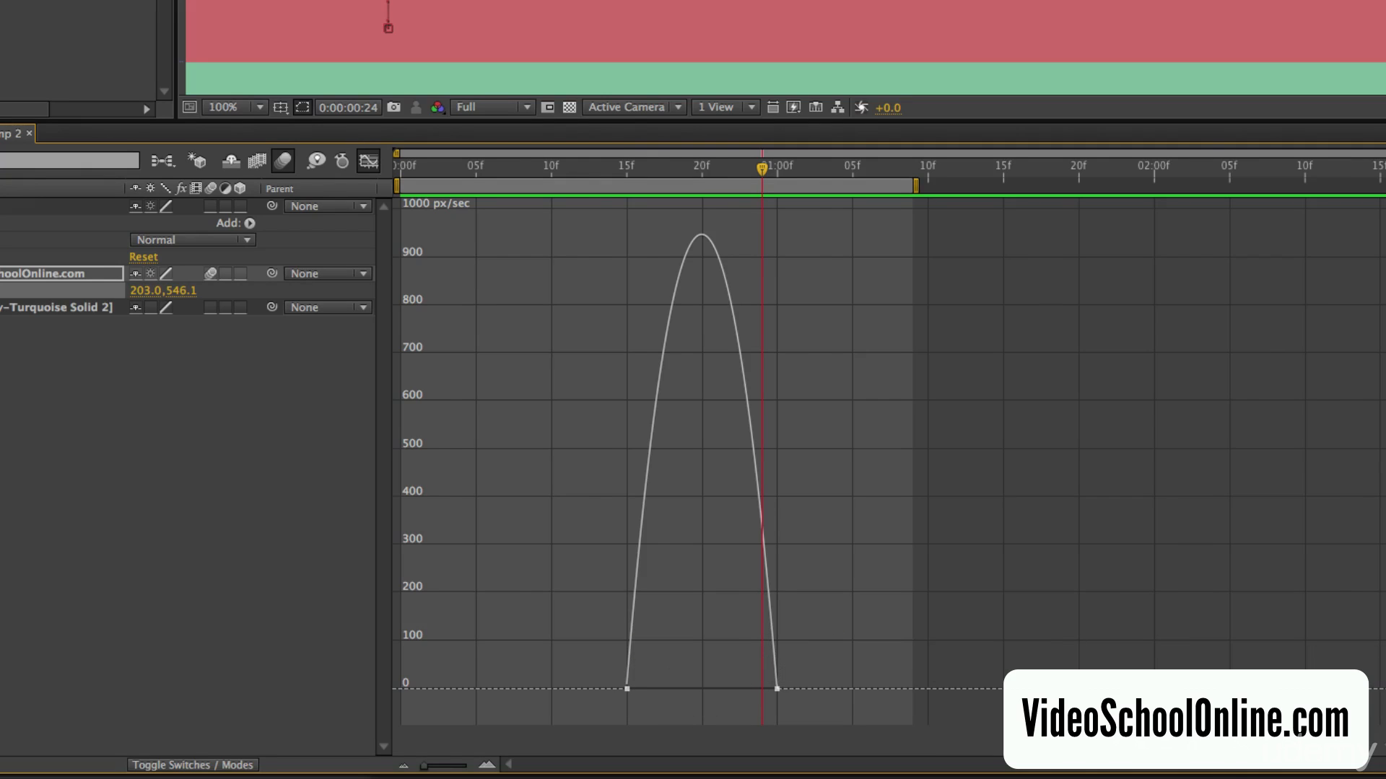
left_click(714, 746)
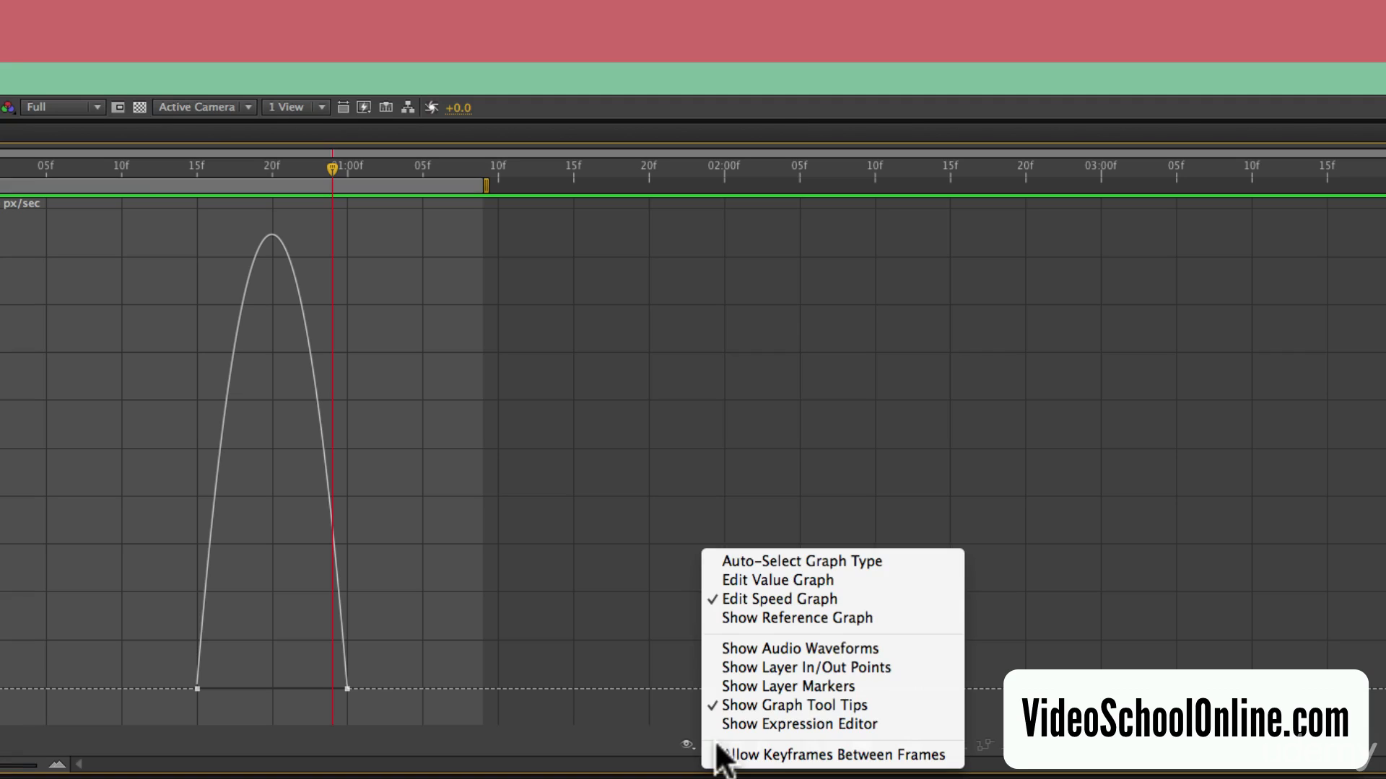
left_click(767, 600)
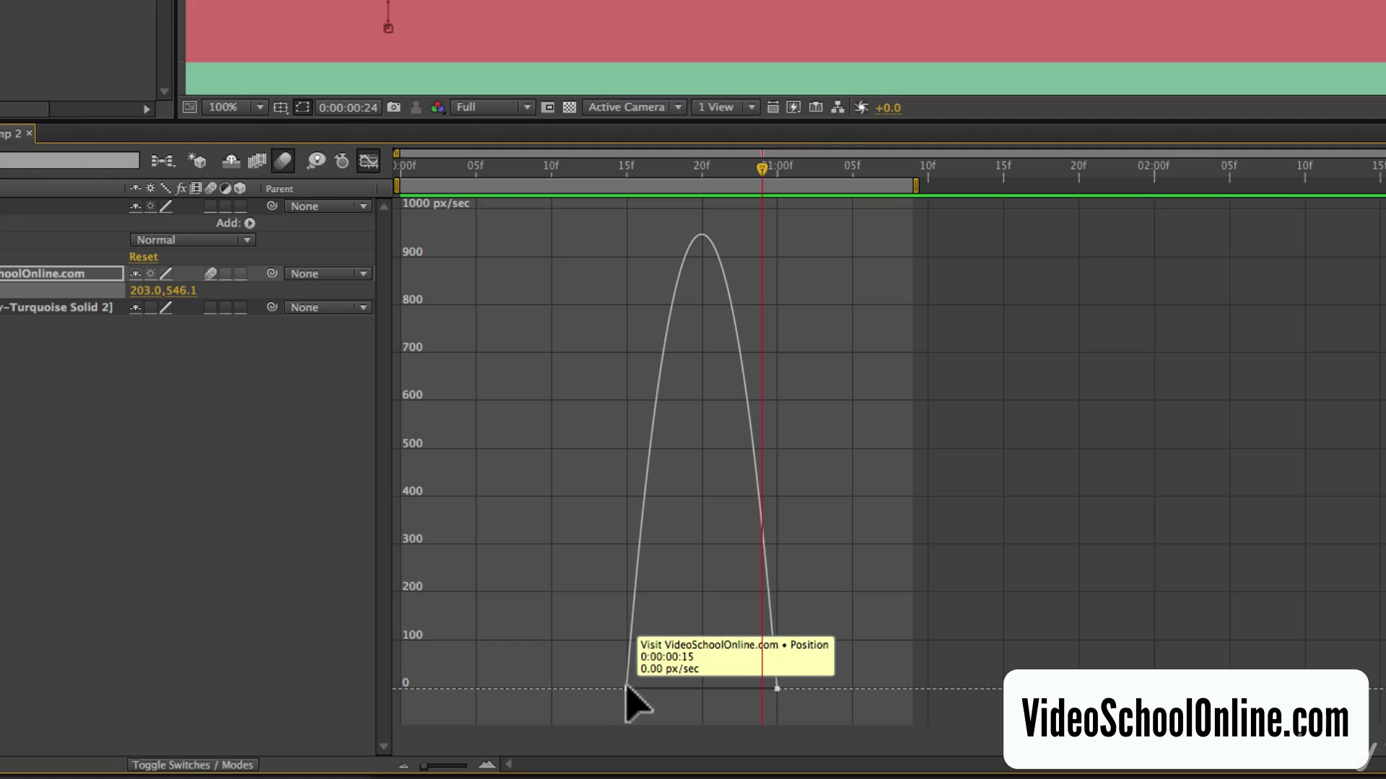
Reshape the Position speed curve to peak early by lengthening the end keyframe's handle to about frame 20 and shortening the start keyframe's handle.
left_click(627, 688)
left_click(777, 689)
left_click(627, 688)
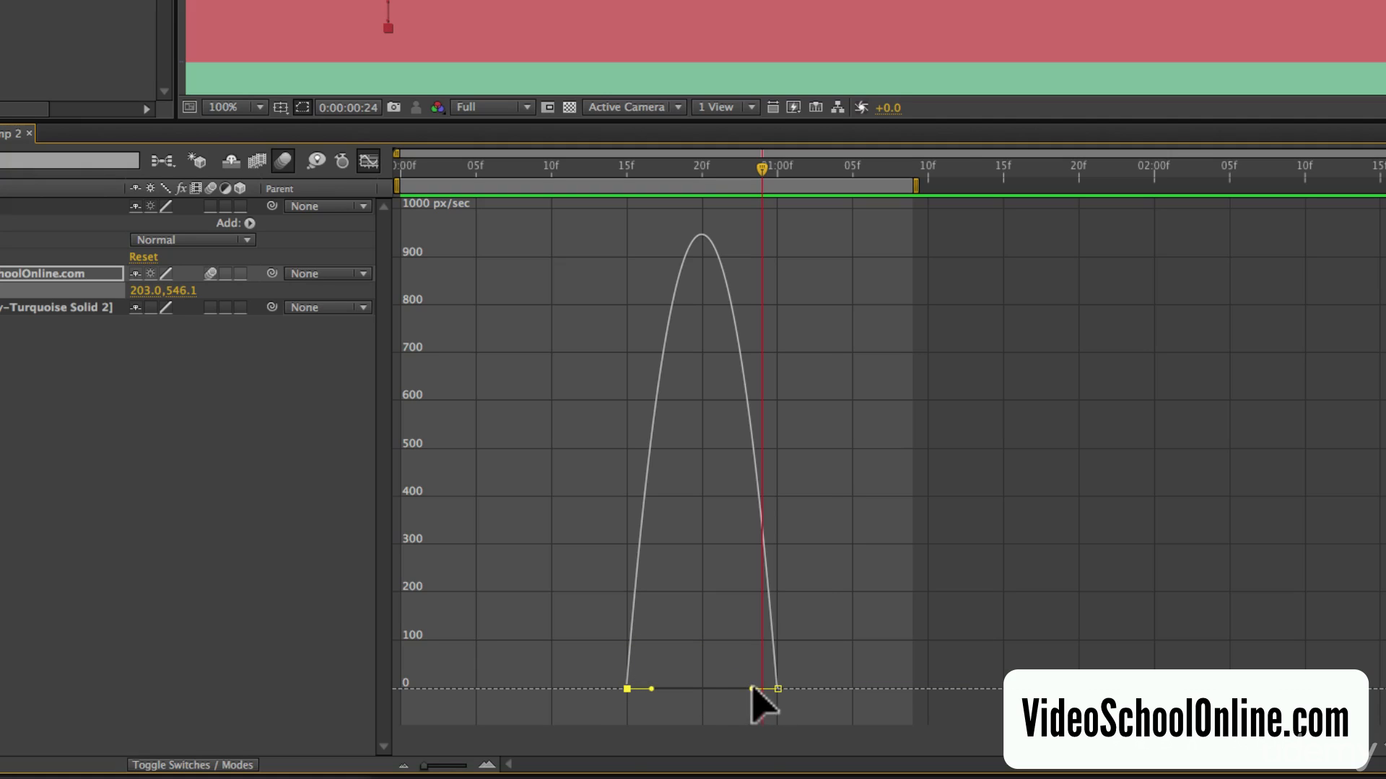
left_click_drag(751, 689, 709, 685)
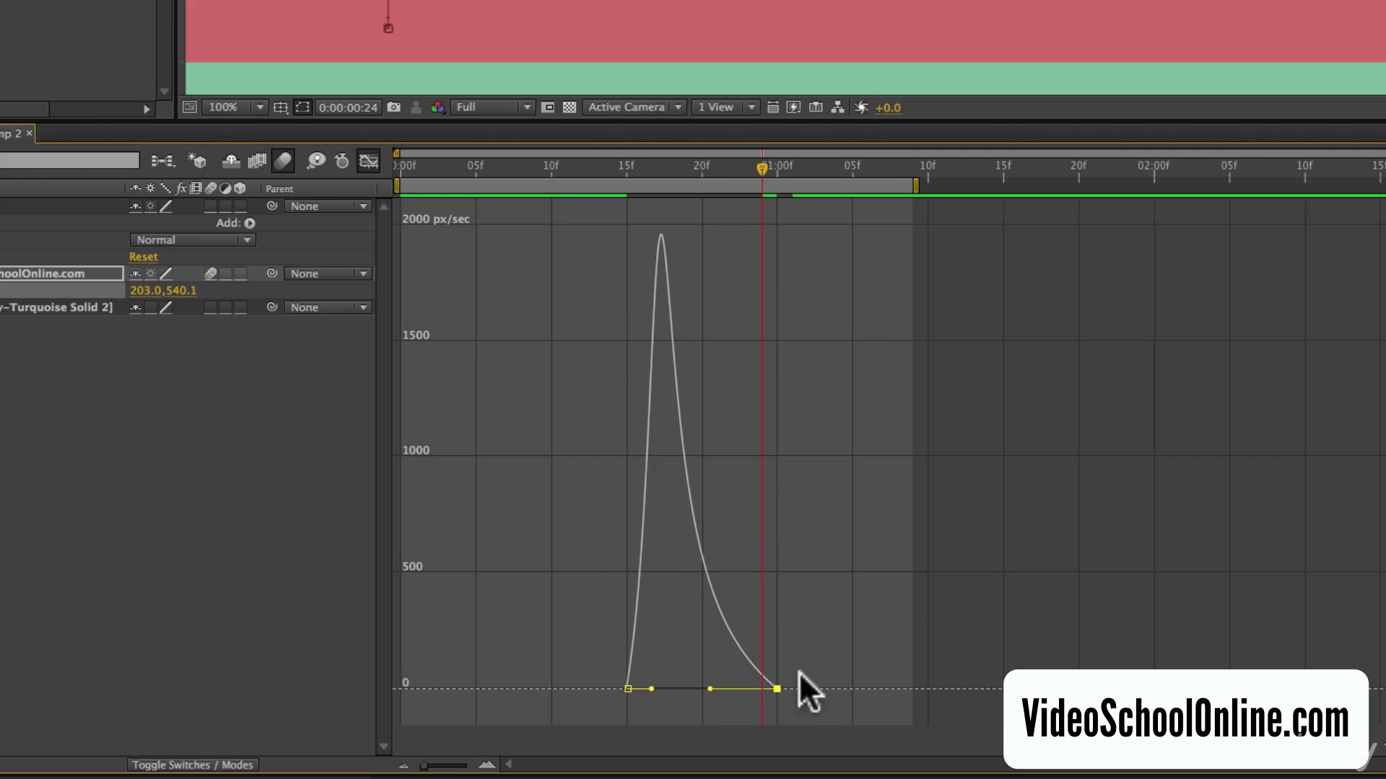
left_click_drag(650, 689, 640, 689)
Check the reshaped text motion at frames 15, 16 and 20, and preview the animation.
left_click(632, 162)
left_click(630, 163)
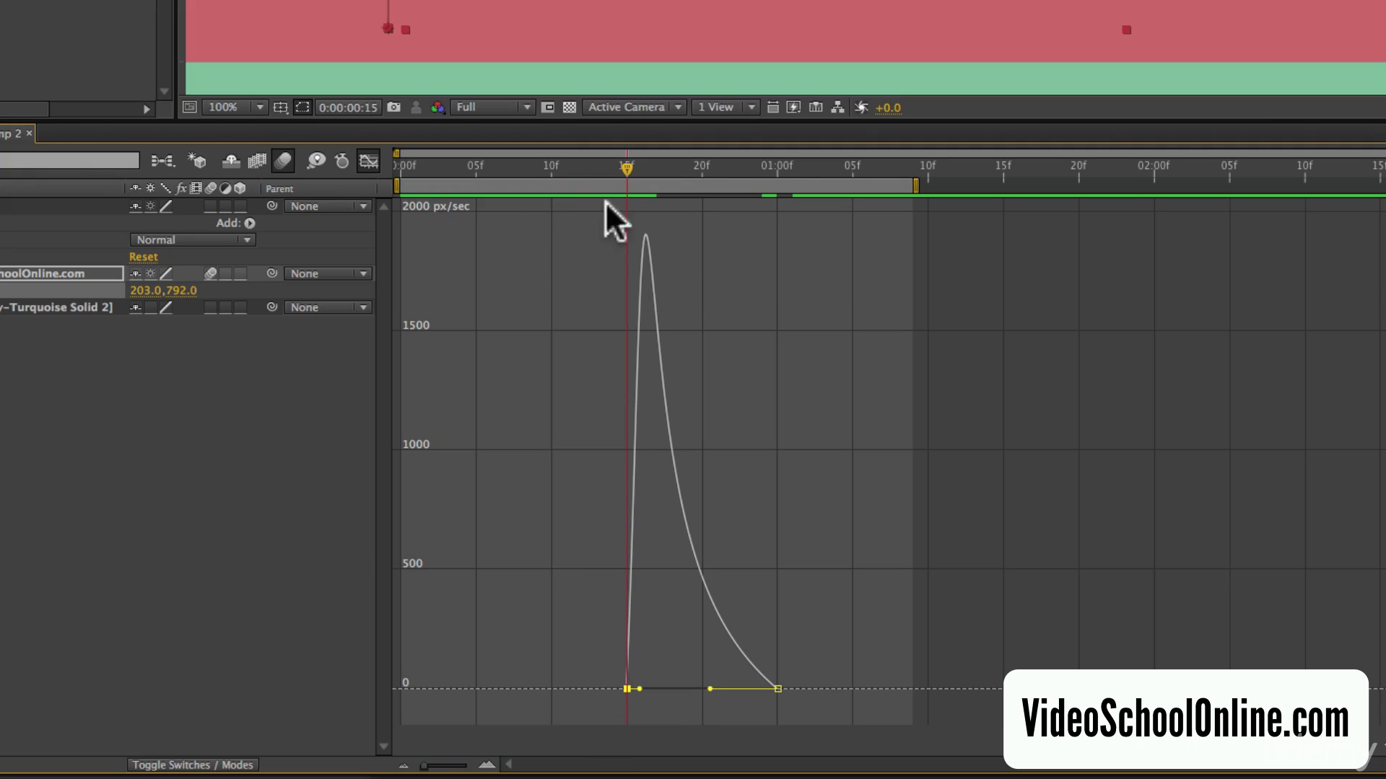
left_click(640, 165)
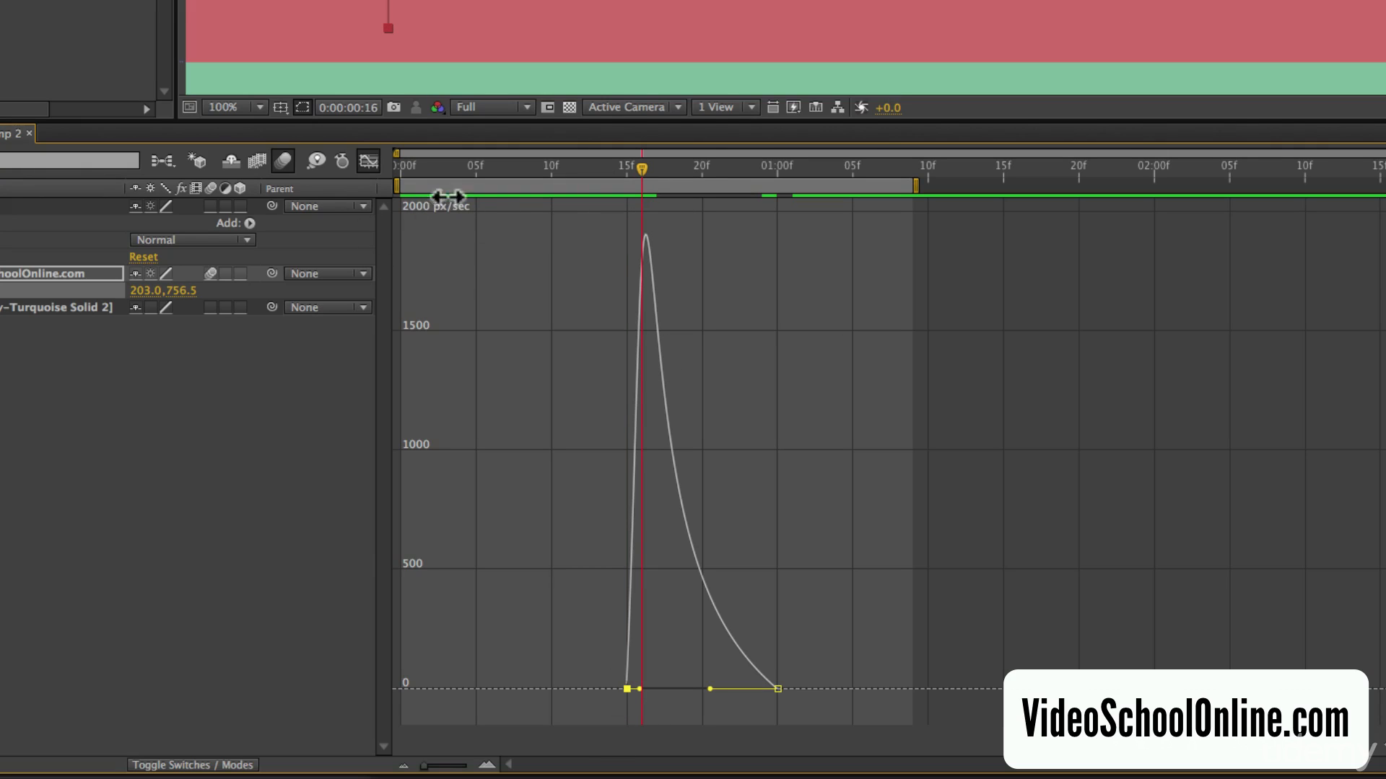
left_click_drag(644, 160, 706, 177)
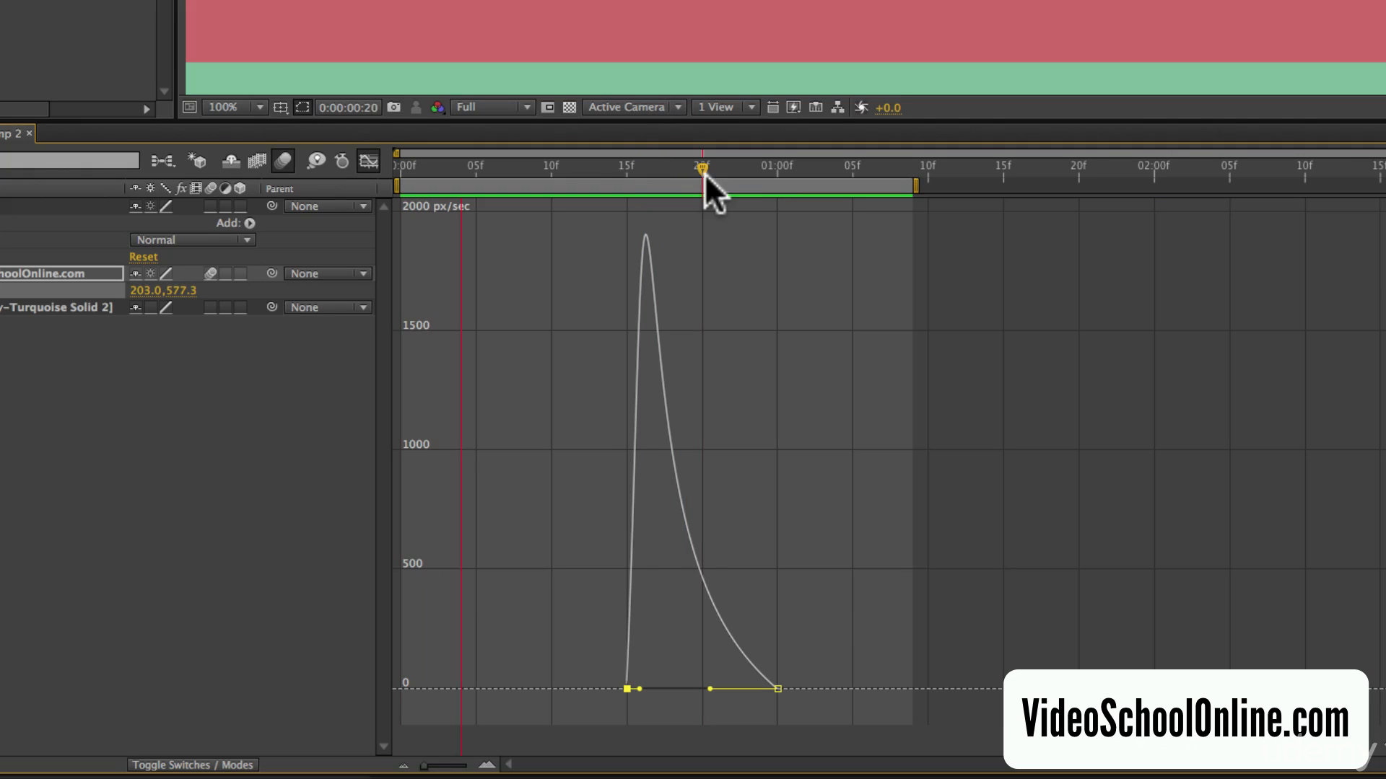